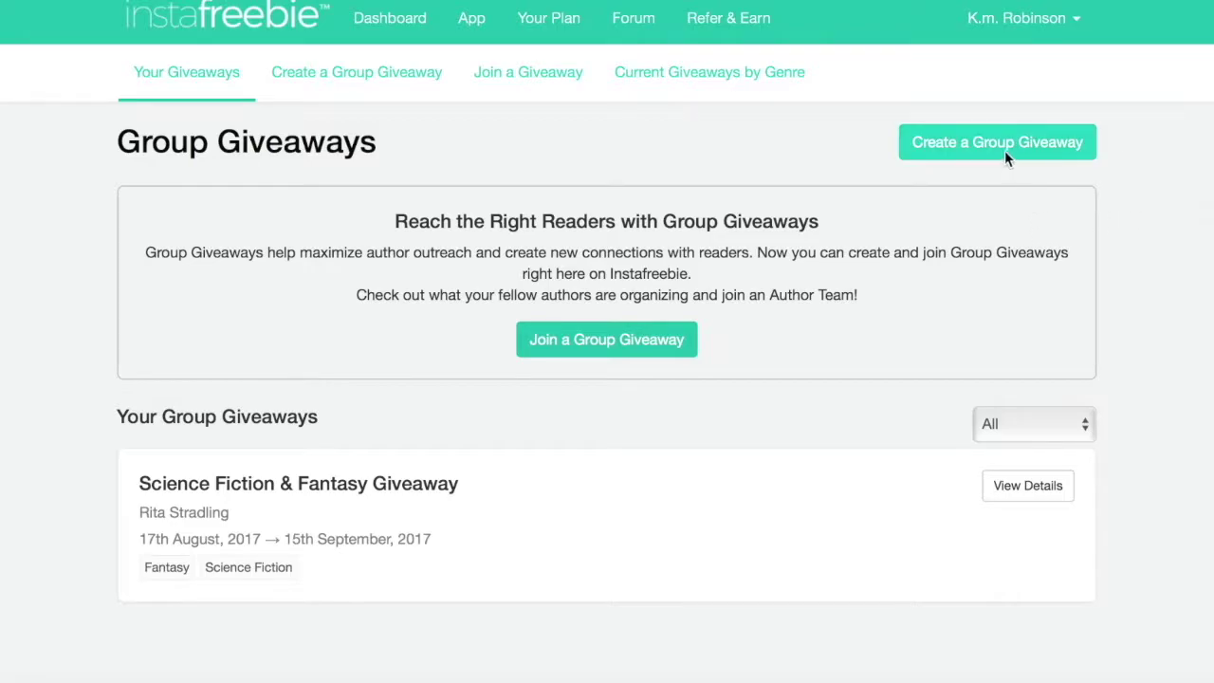
{"action": "left_click", "coordinate": [627, 352]}
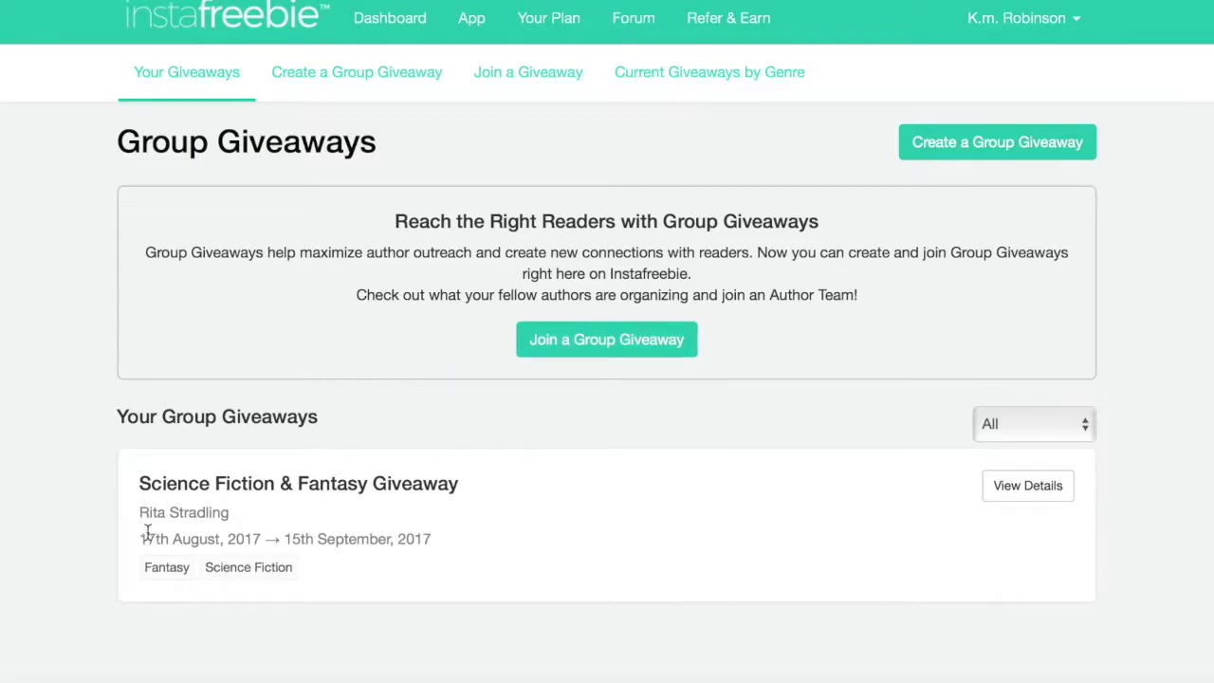
{"action": "left_click", "coordinate": [1076, 425]}
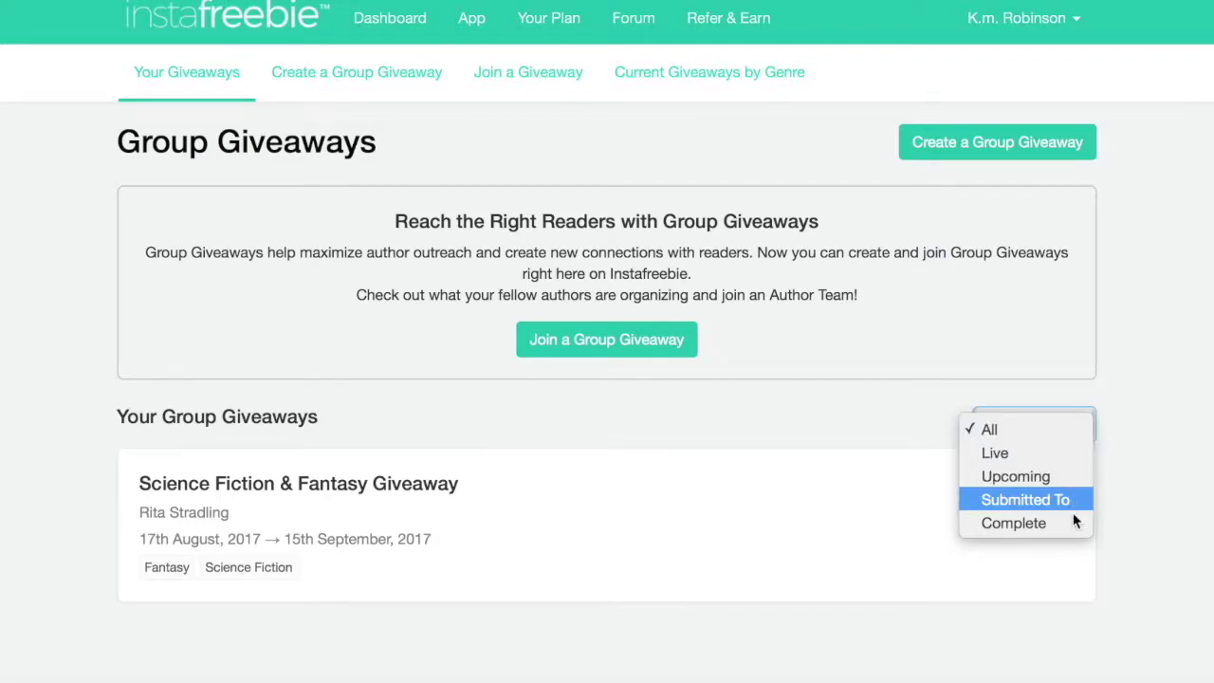
{"action": "left_click", "coordinate": [1081, 548]}
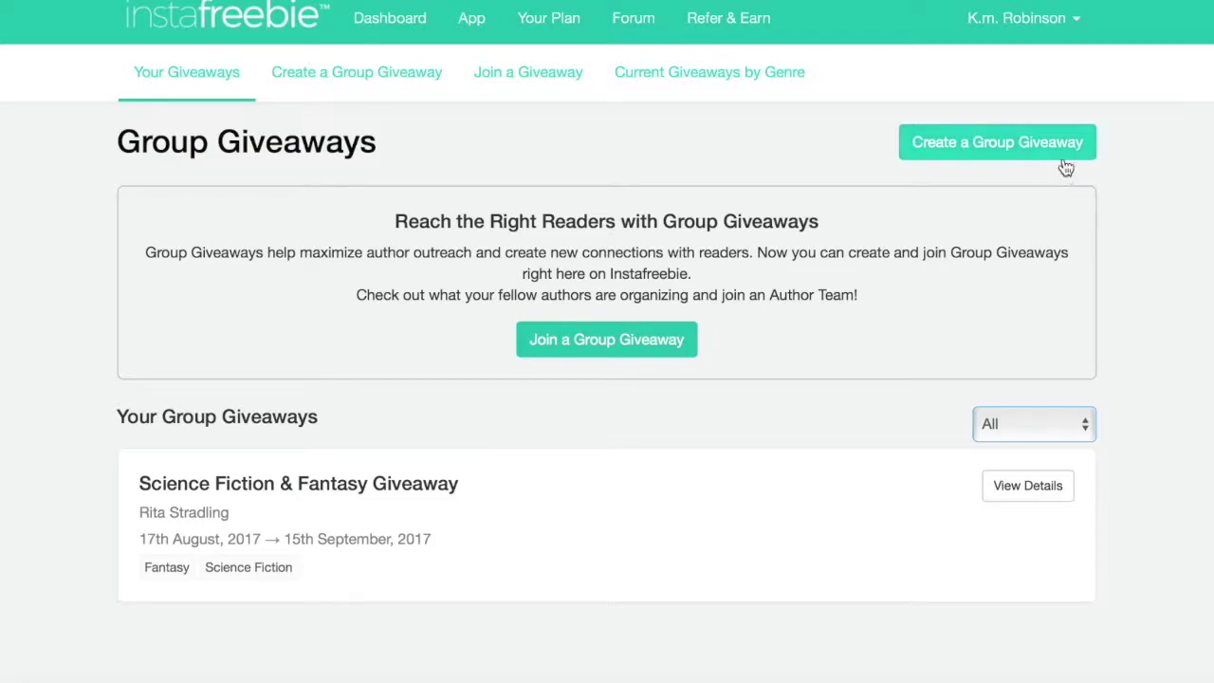
Start creating a new group giveaway and name it "YA Sci-fi & Fantasy".
{"action": "left_click", "coordinate": [1040, 144]}
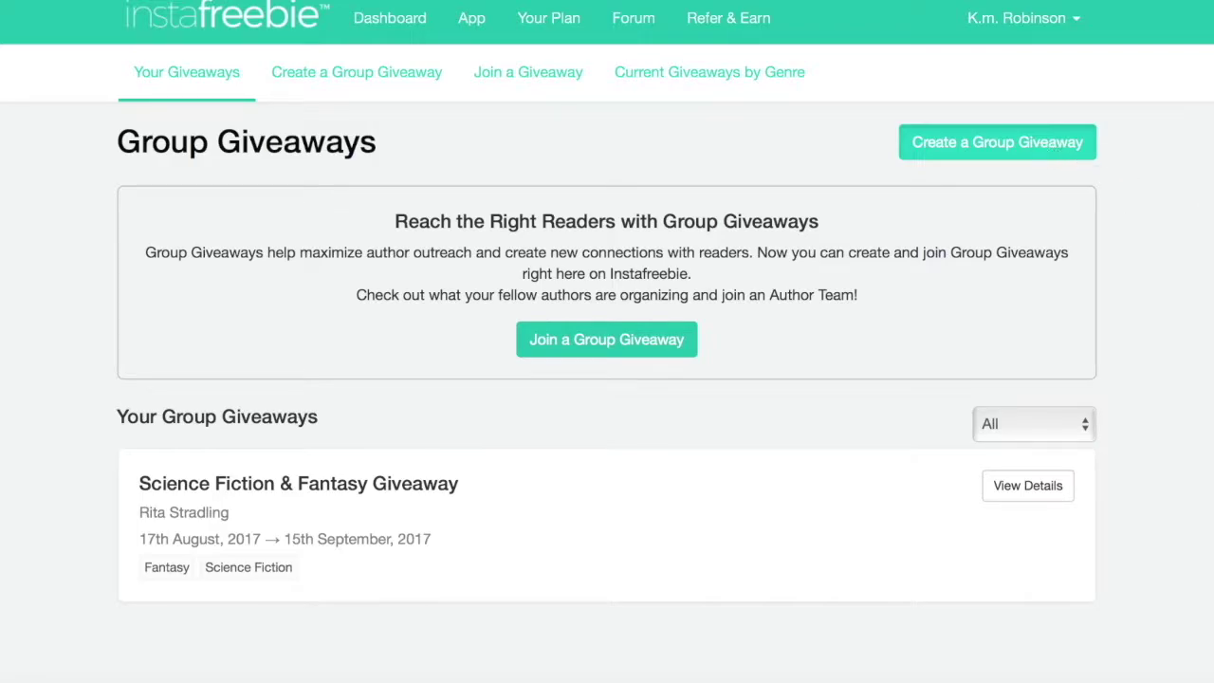
{"action": "scroll", "coordinate": [1212, 244], "scroll_direction": "down", "scroll_amount": 3}
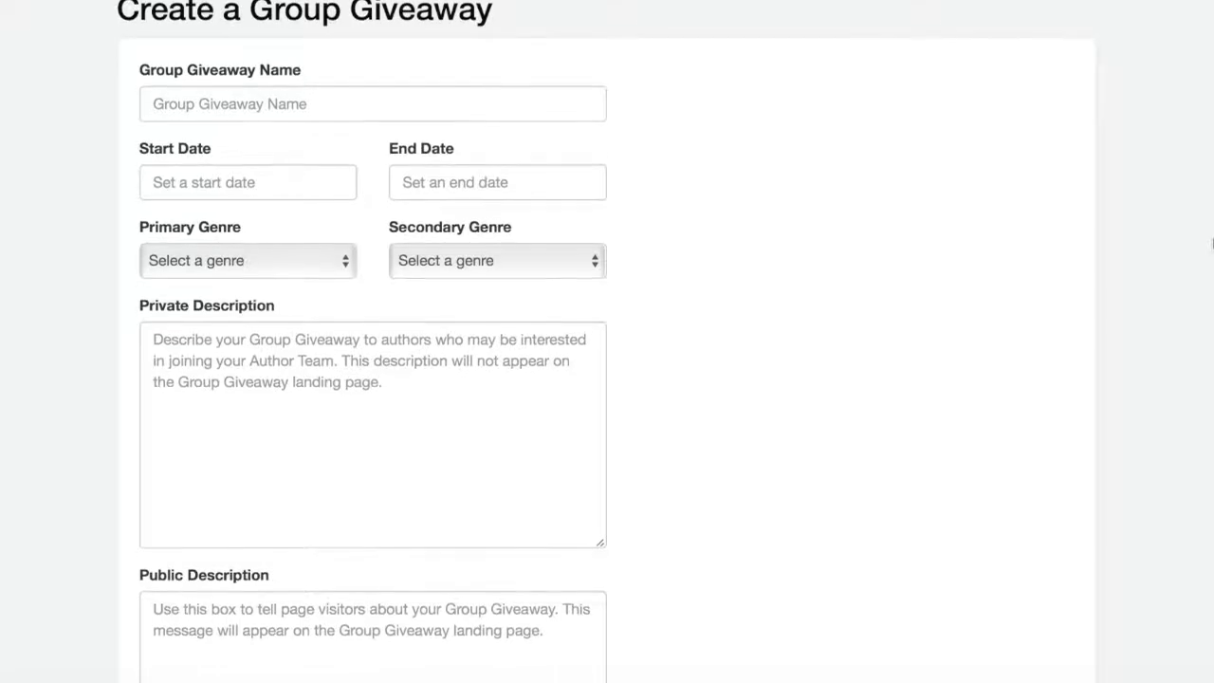
{"action": "left_click", "coordinate": [496, 109]}
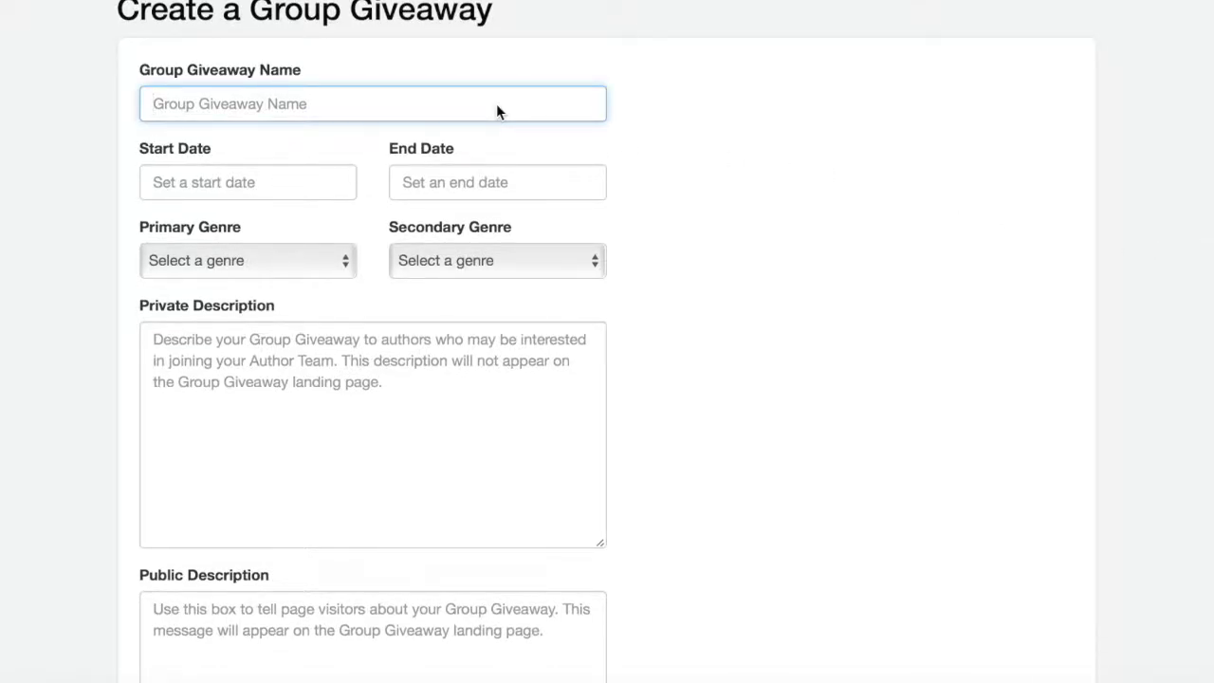
{"action": "type", "text": "YA "}
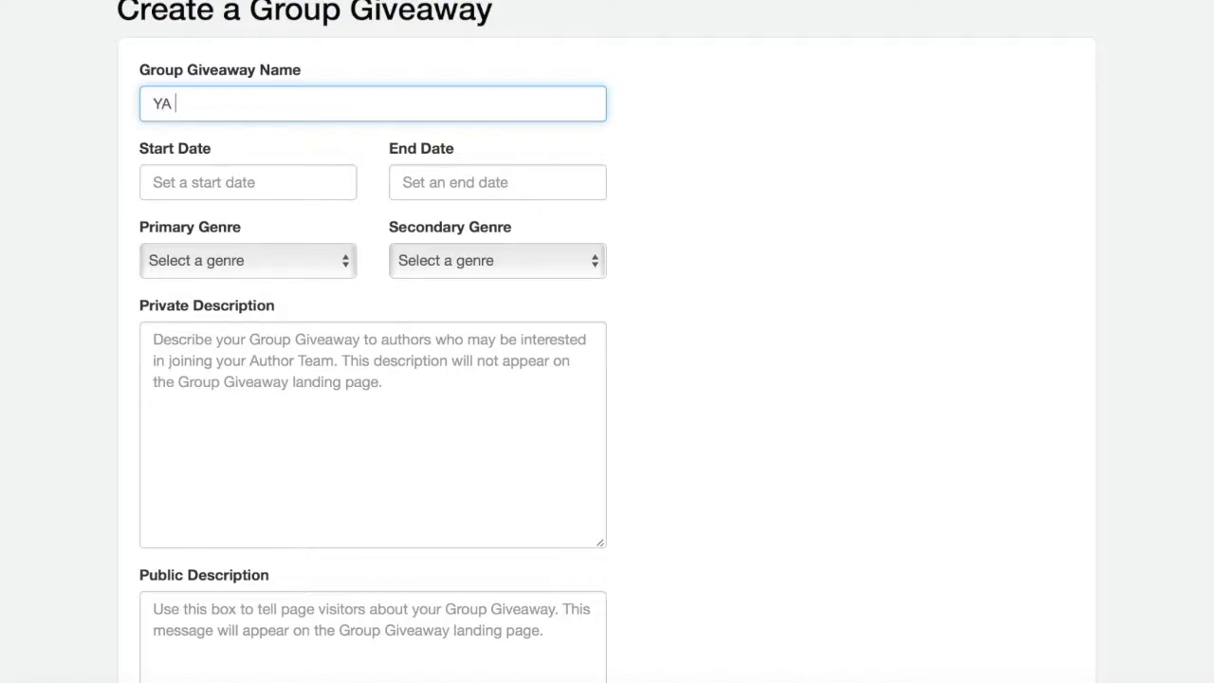
{"action": "type", "text": "Sci-fi & Fantasy"}
{"action": "left_click", "coordinate": [861, 120]}
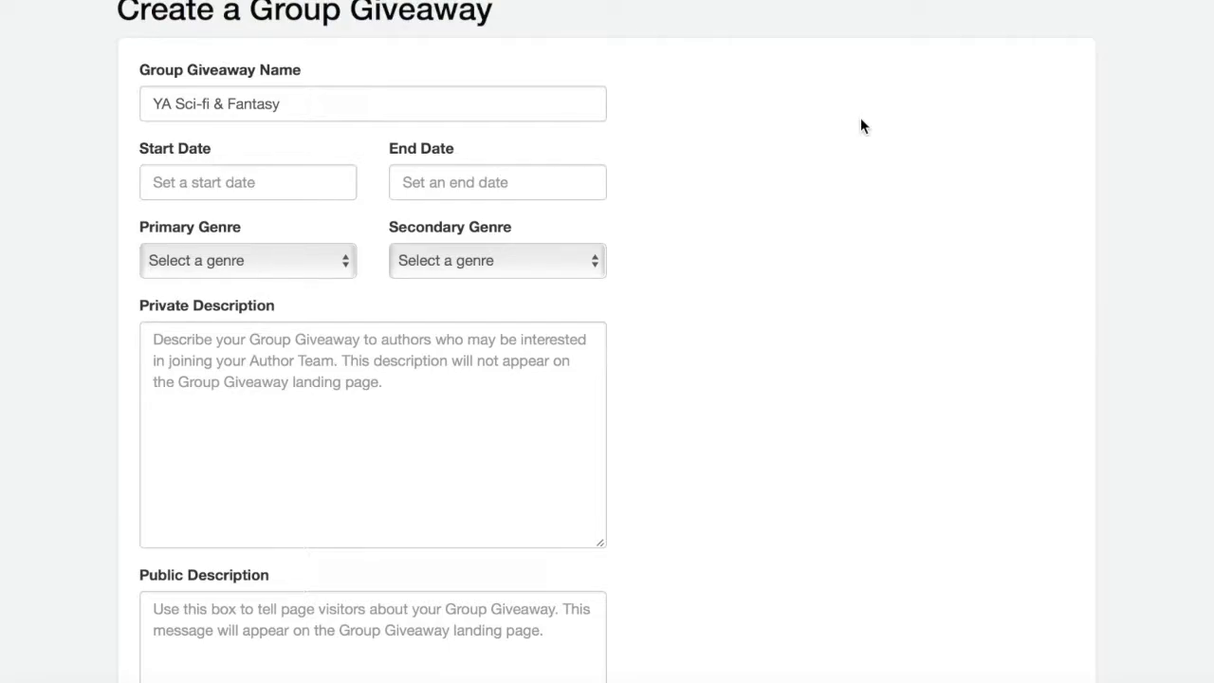
Set the giveaway's start date to 22 August 2017 and its end date to 29 August 2017.
{"action": "left_click", "coordinate": [271, 189]}
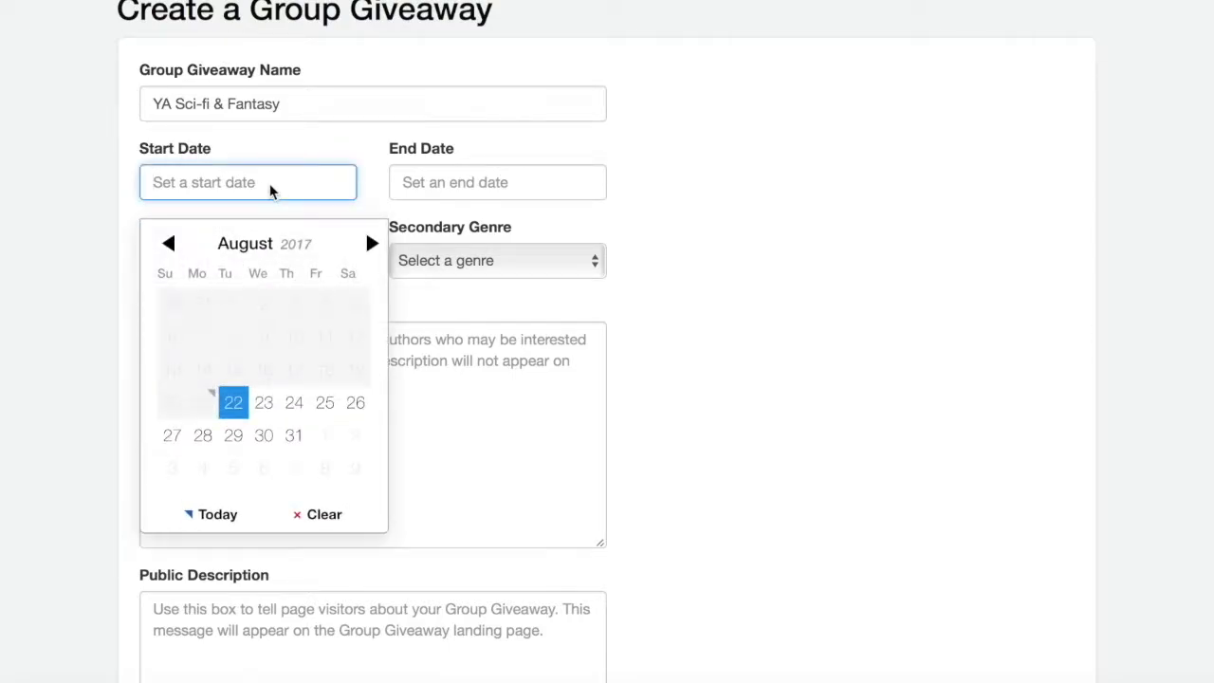
{"action": "left_click", "coordinate": [209, 523]}
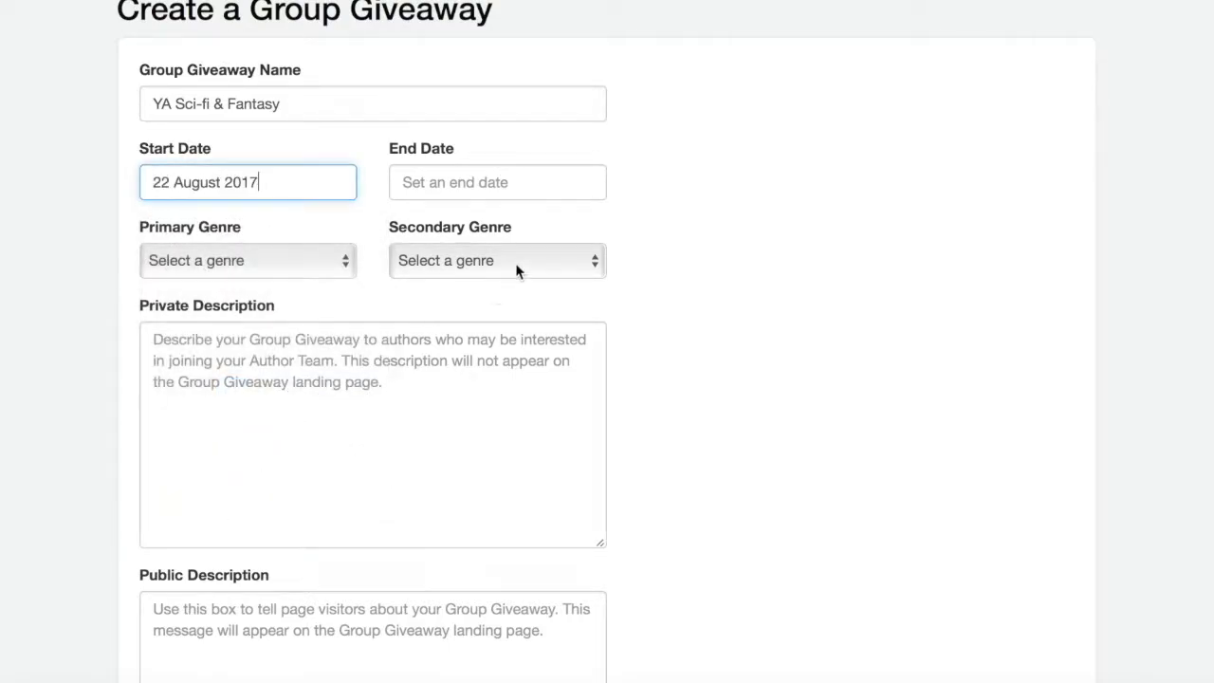
{"action": "left_click", "coordinate": [502, 184]}
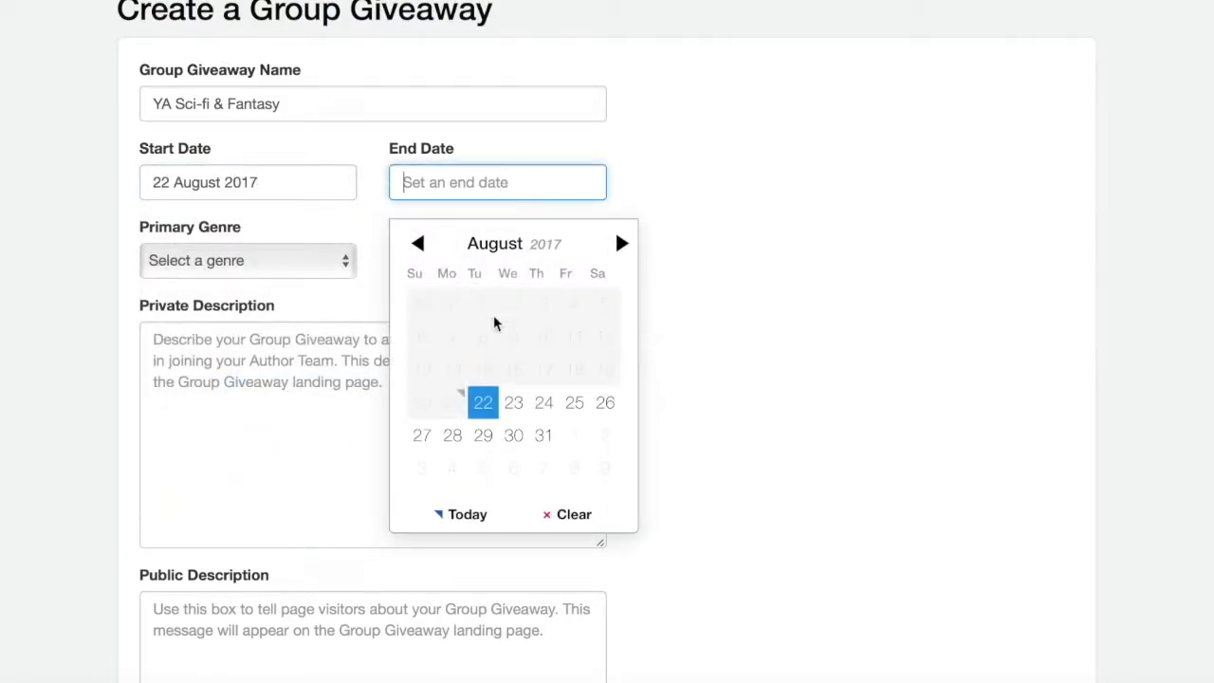
{"action": "left_click", "coordinate": [482, 441]}
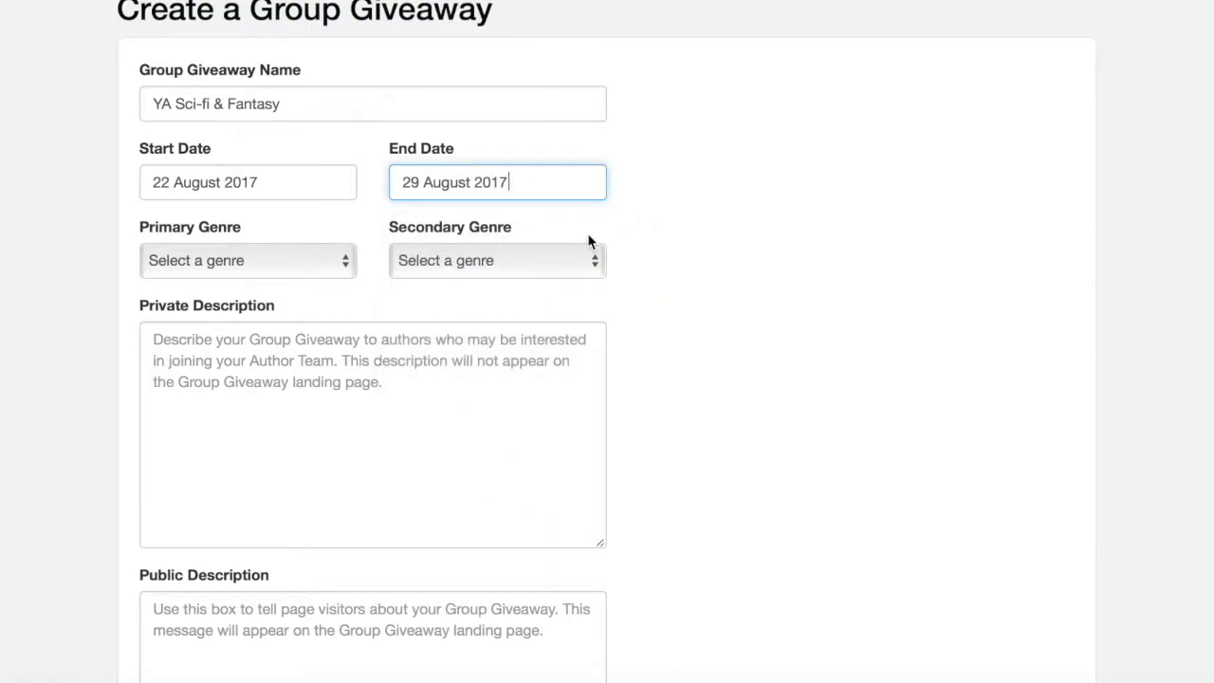
Set the primary genre to Teen & Young Adult and the secondary genre to Science Fiction.
{"action": "left_click", "coordinate": [347, 263]}
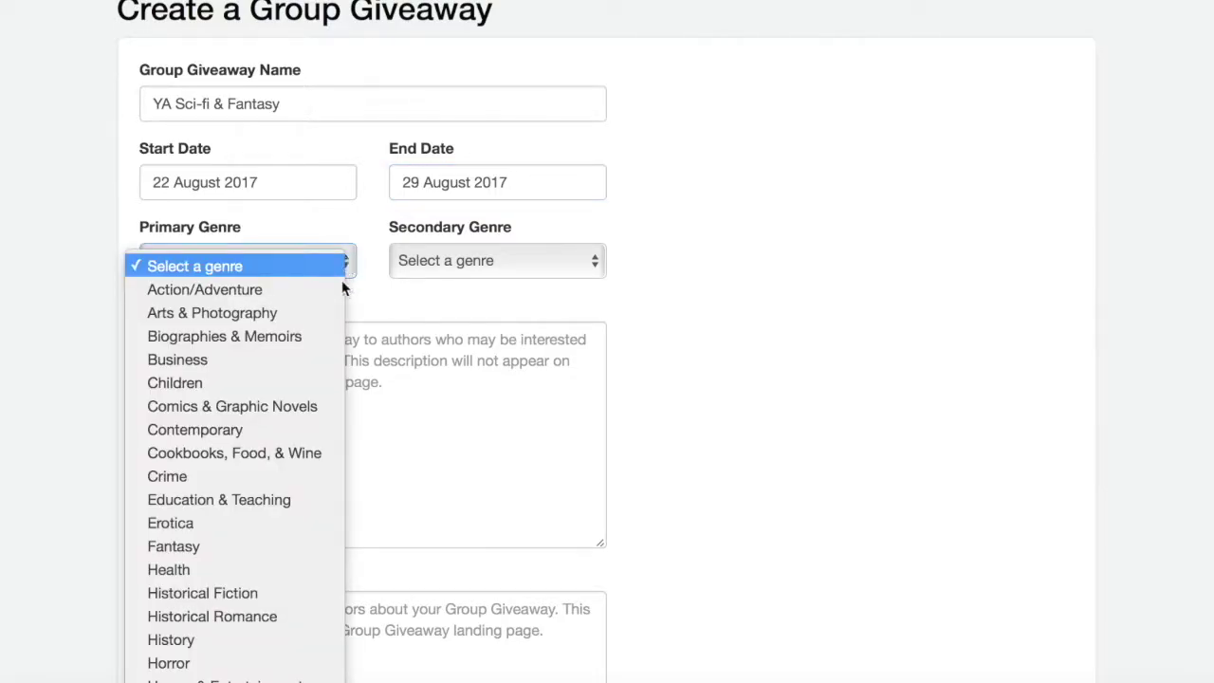
{"action": "scroll", "coordinate": [235, 436], "scroll_direction": "down", "scroll_amount": 10}
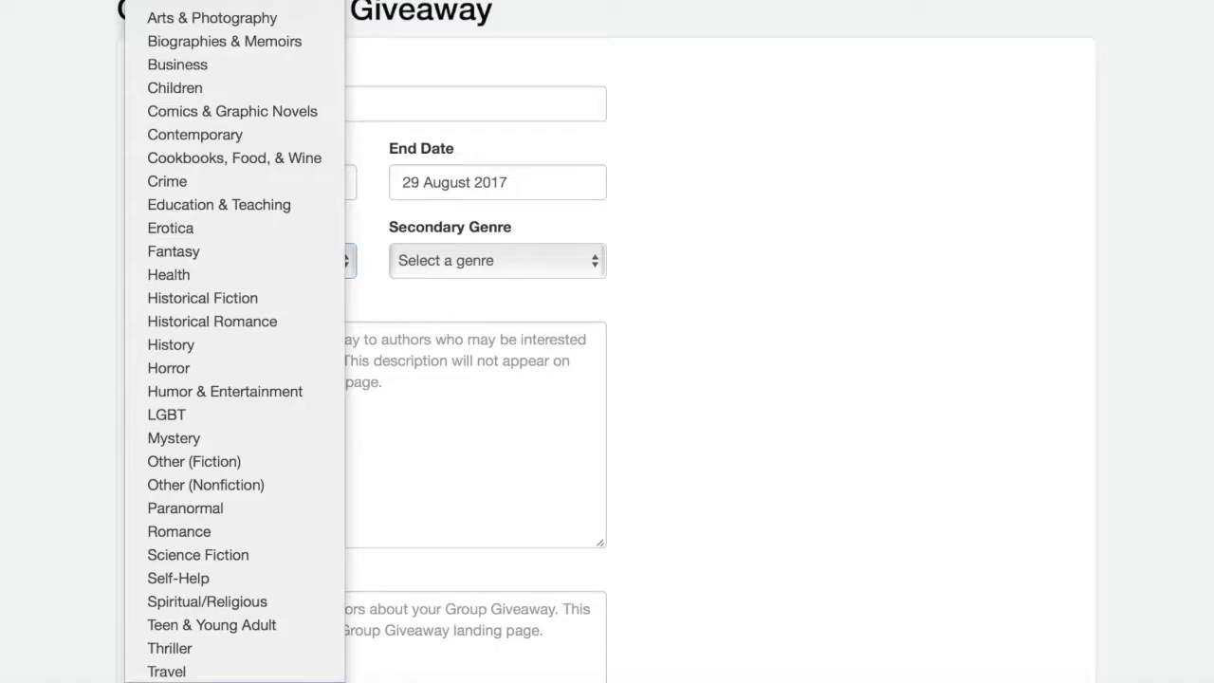
{"action": "left_click", "coordinate": [279, 623]}
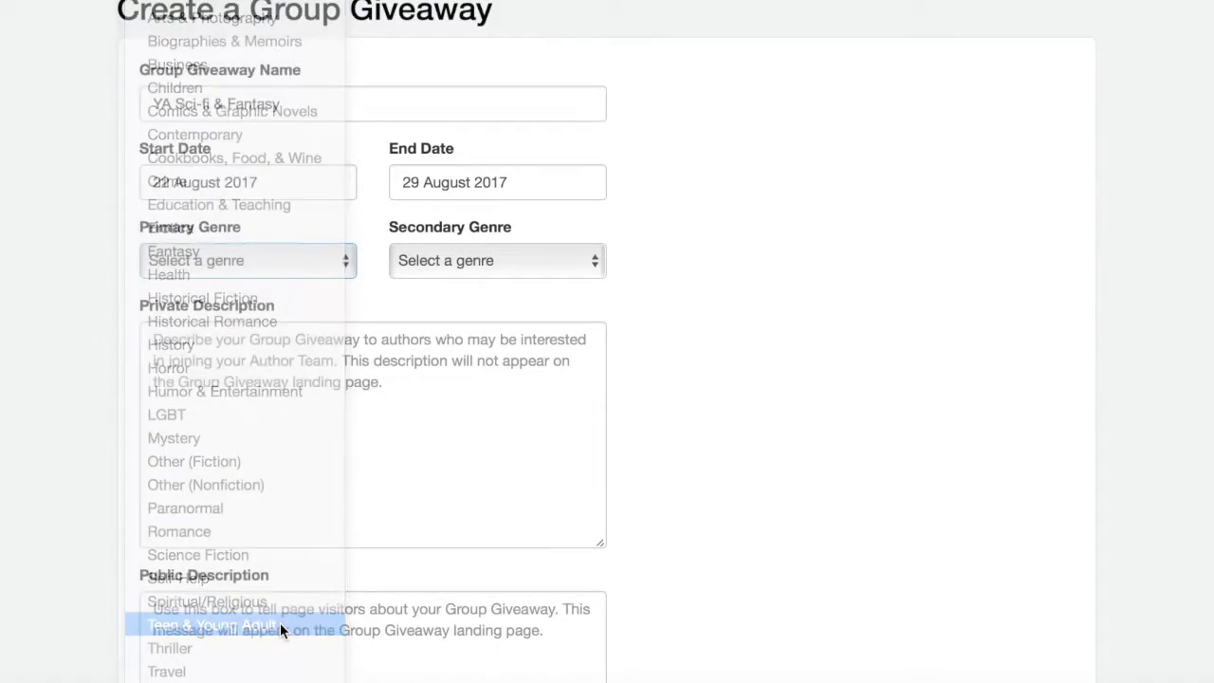
{"action": "left_click", "coordinate": [600, 256]}
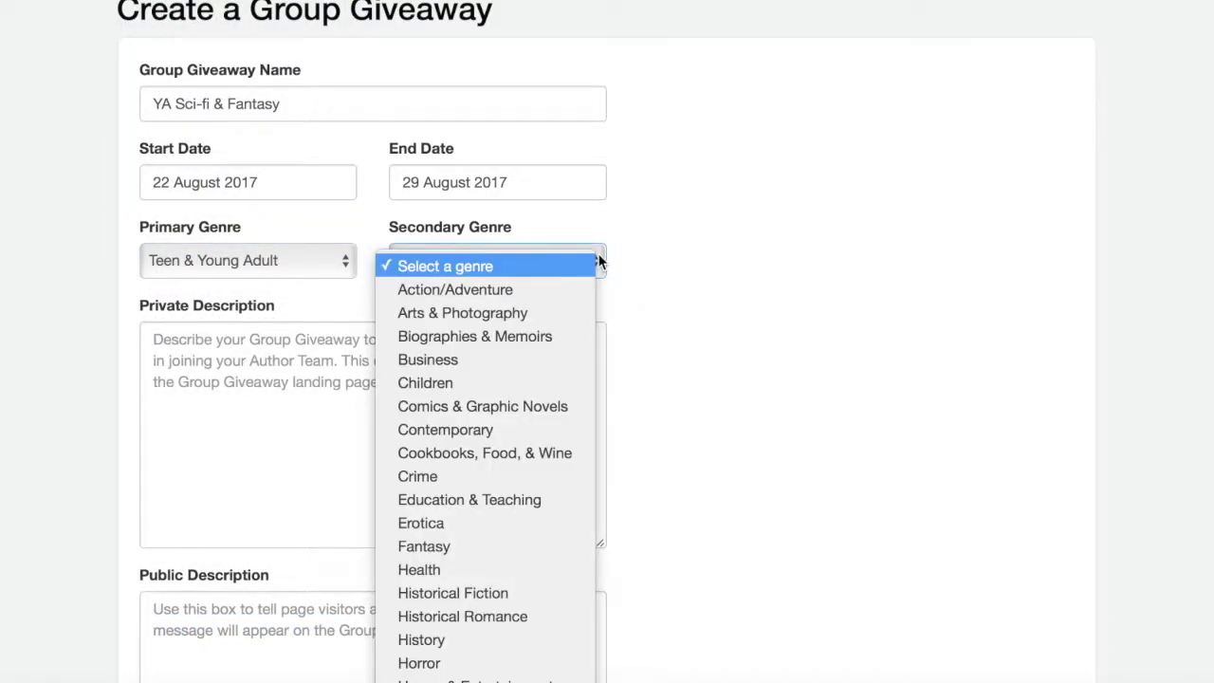
{"action": "scroll", "coordinate": [483, 654], "scroll_direction": "down", "scroll_amount": 10}
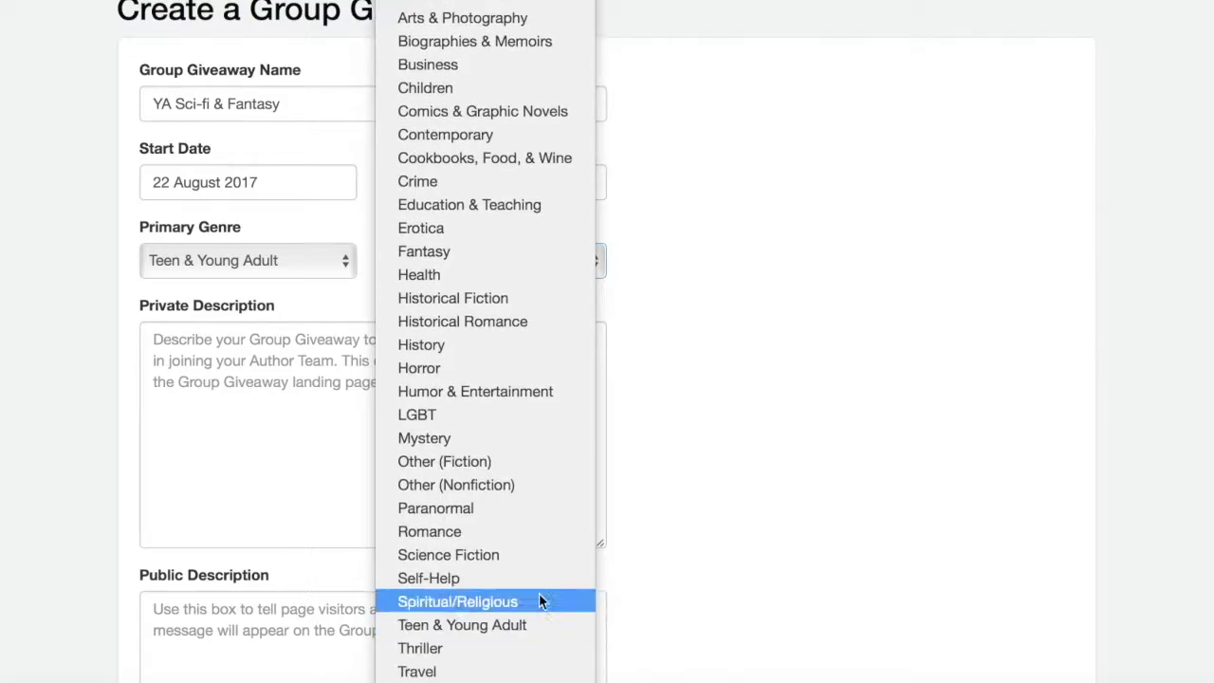
{"action": "left_click", "coordinate": [539, 560]}
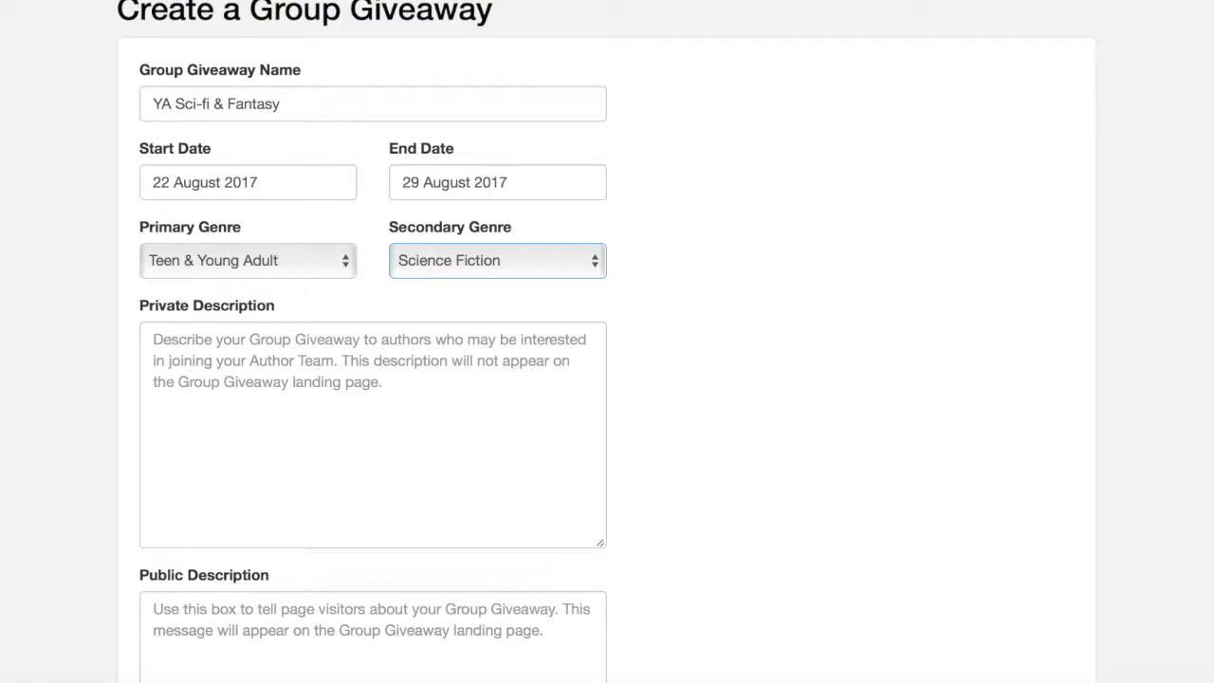
Write a private description on giving authors info about their promotional obligations, who is a good fit, and what they need to do to be involved.
{"action": "scroll", "coordinate": [279, 236], "scroll_direction": "down", "scroll_amount": 5}
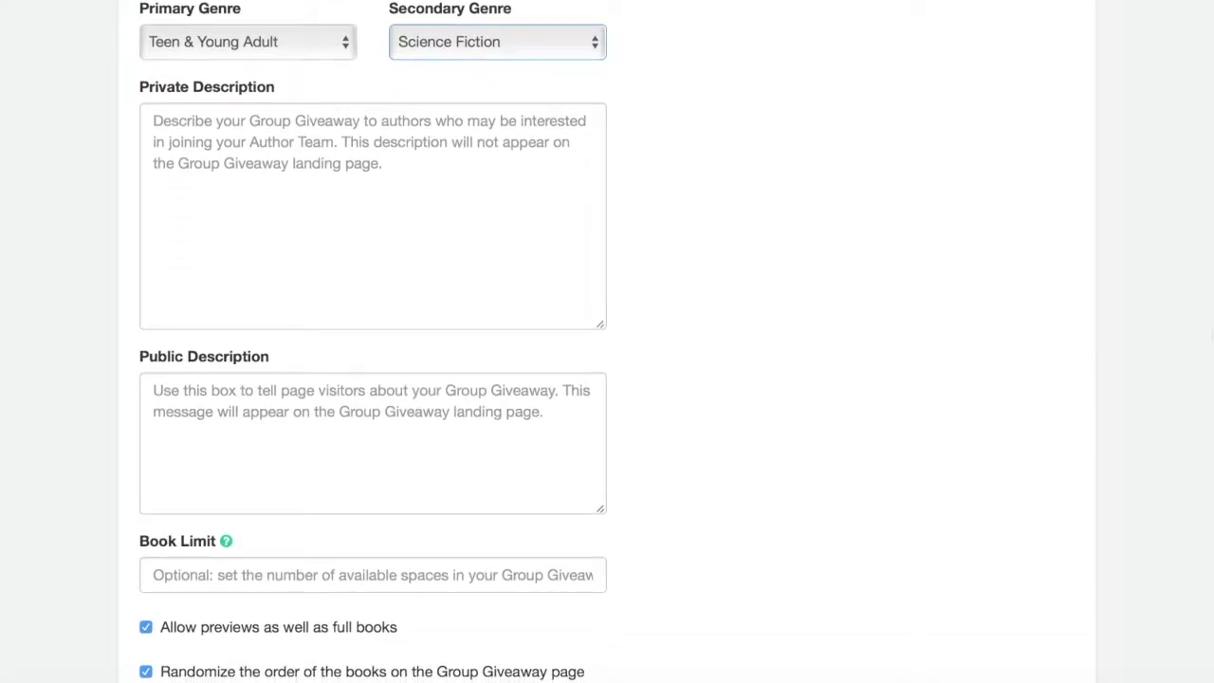
{"action": "left_click", "coordinate": [279, 248]}
{"action": "scroll", "coordinate": [279, 248], "scroll_direction": "up", "scroll_amount": 1}
{"action": "type", "text": "US"}
{"action": "key", "text": "BackSpace"}
{"action": "type", "text": "se this space to give info to authors on what their obligations are for pr"}
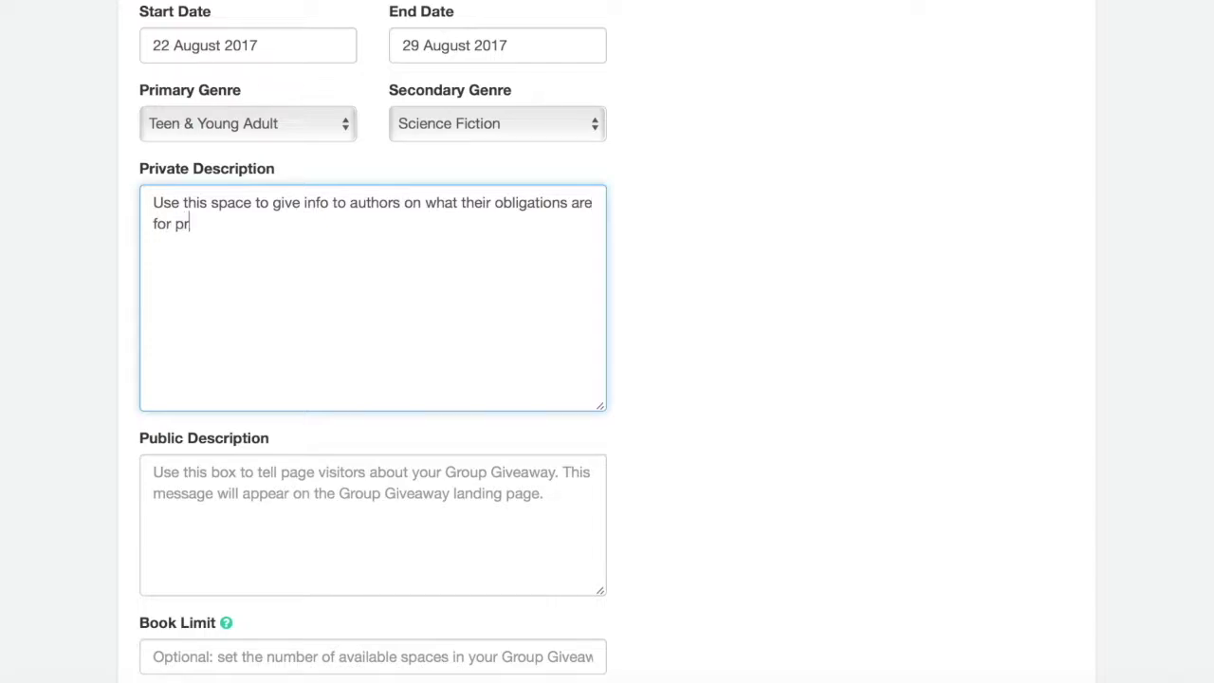
{"action": "type", "text": "omotional work for the giveaway, who is a good fit for the giveaway"}
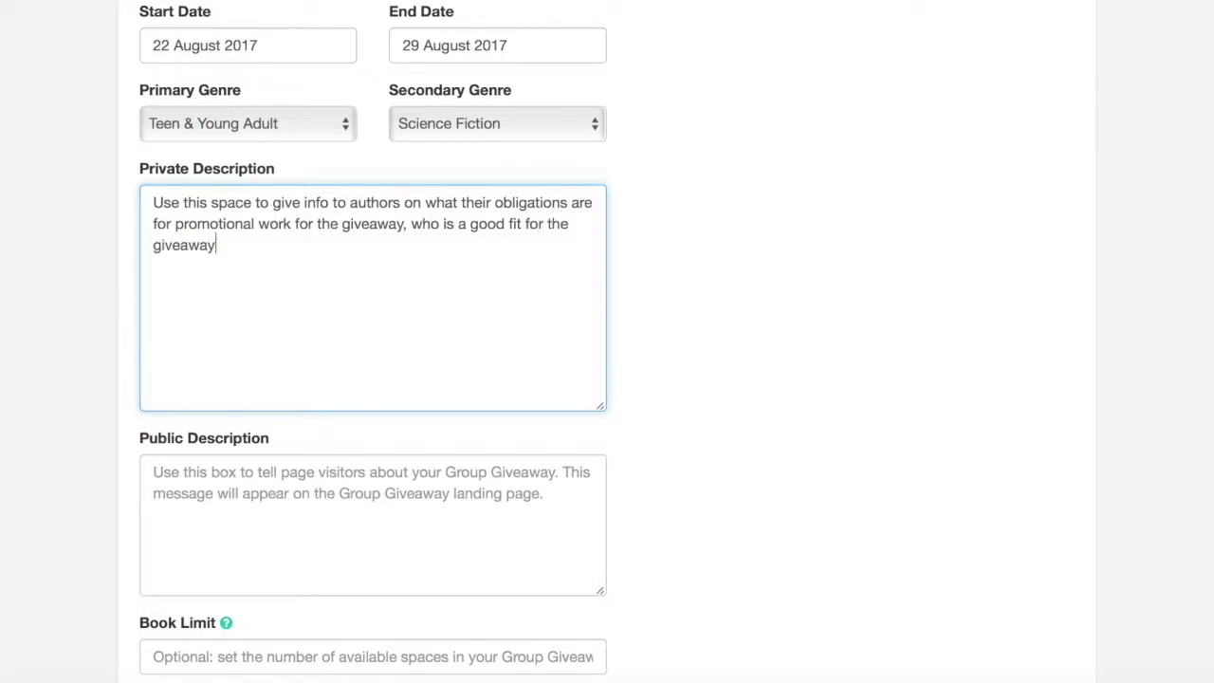
{"action": "type", "text": ", and what they need to do to be involved."}
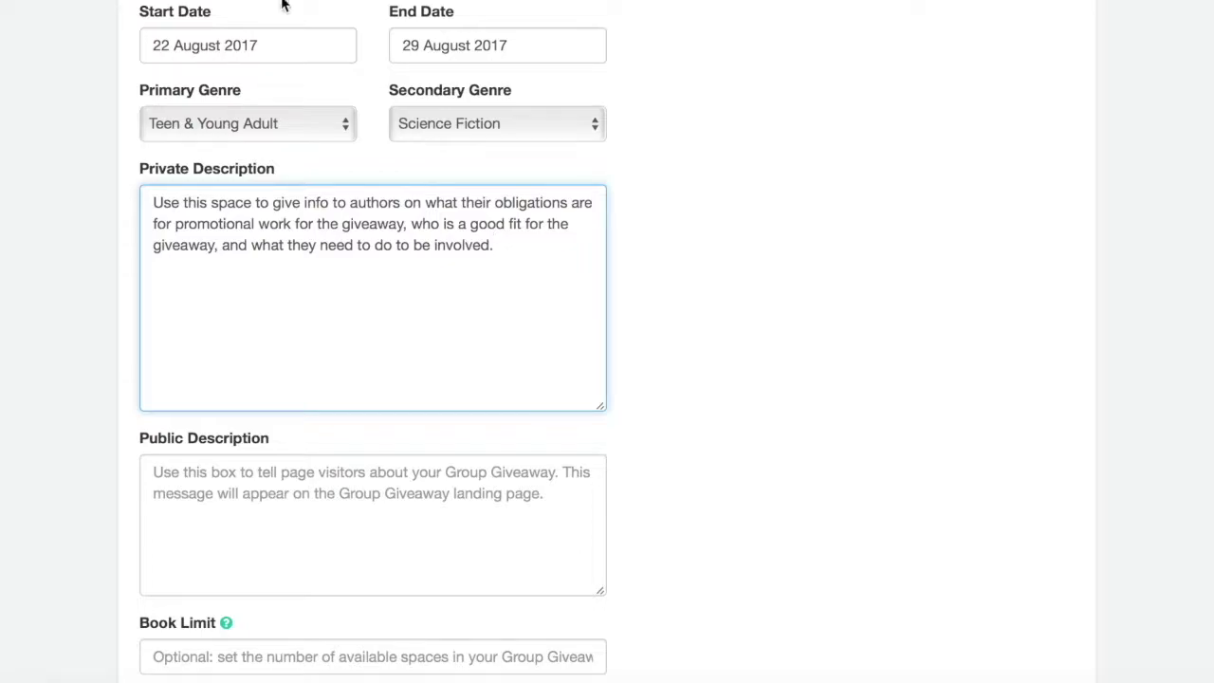
{"action": "left_click", "coordinate": [785, 228]}
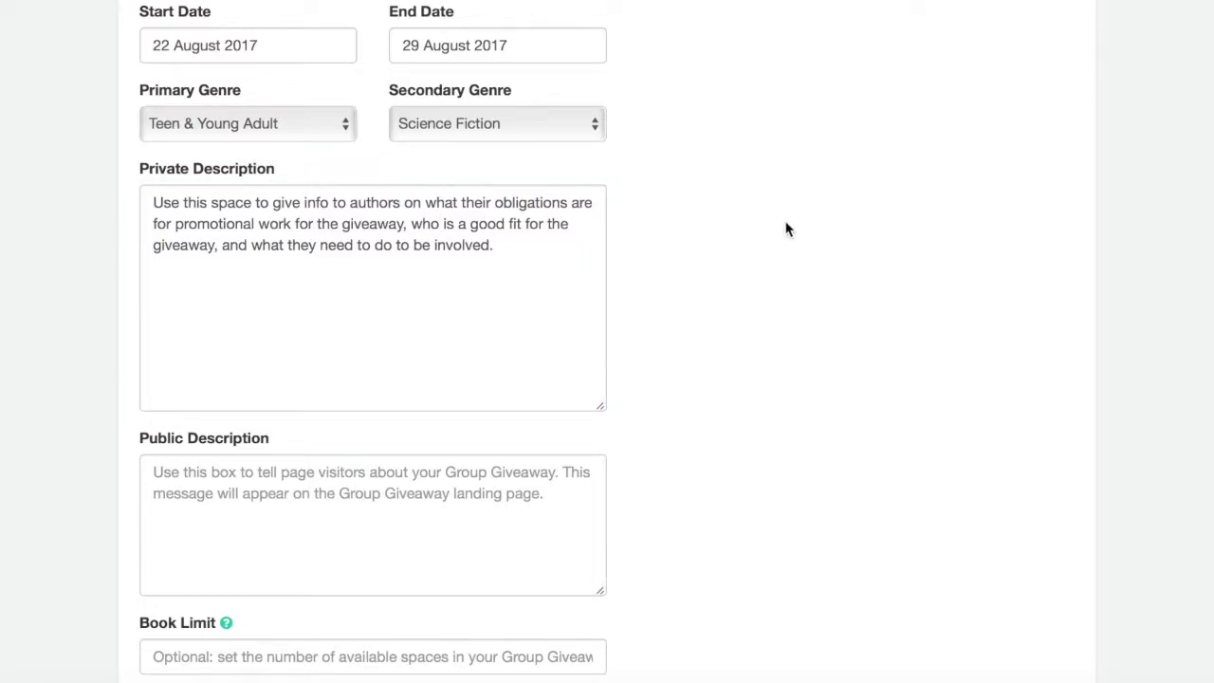
Write a public description saying it should tell readers what they will find in this giveaway and be as eye-catching as a book jacket write up.
{"action": "scroll", "coordinate": [1185, 218], "scroll_direction": "down", "scroll_amount": 3}
{"action": "scroll", "coordinate": [1185, 294], "scroll_direction": "down", "scroll_amount": 1}
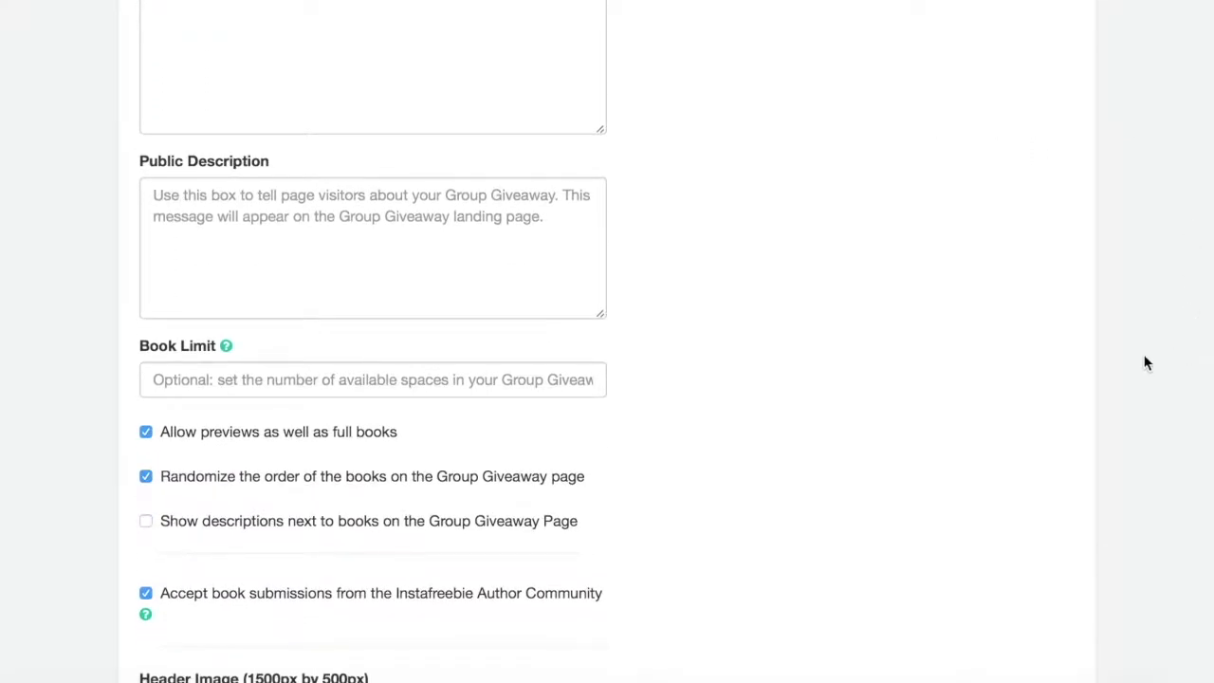
{"action": "left_click", "coordinate": [391, 206]}
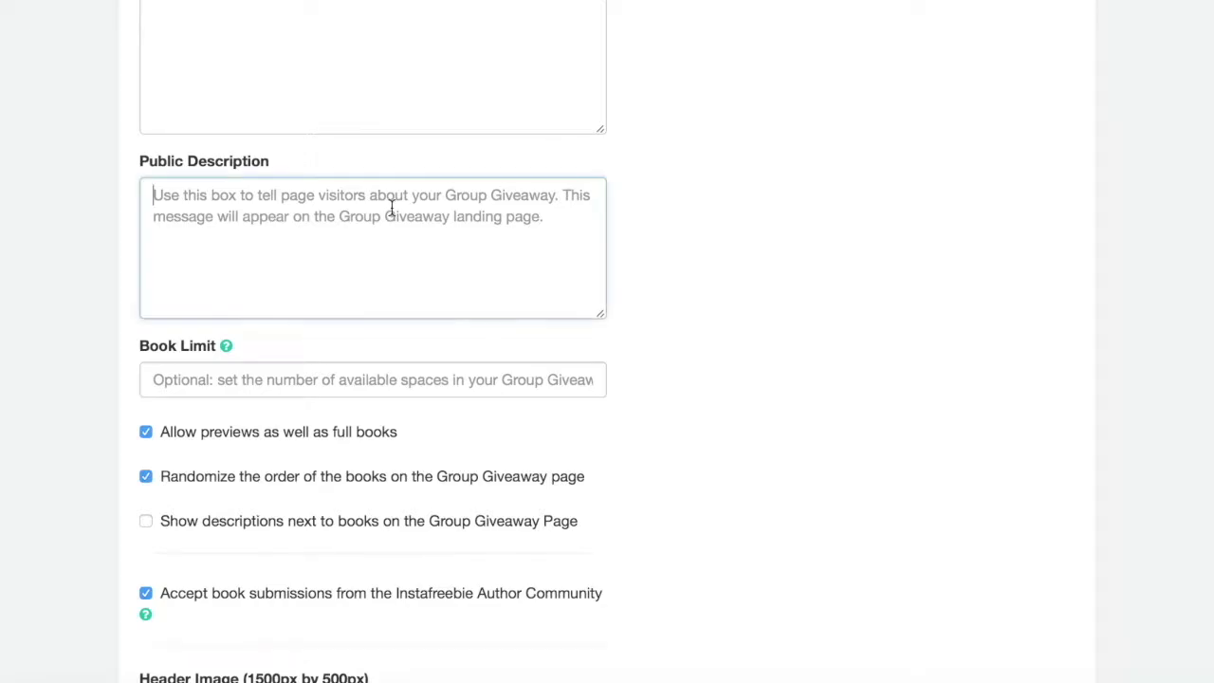
{"action": "type", "text": "This is p"}
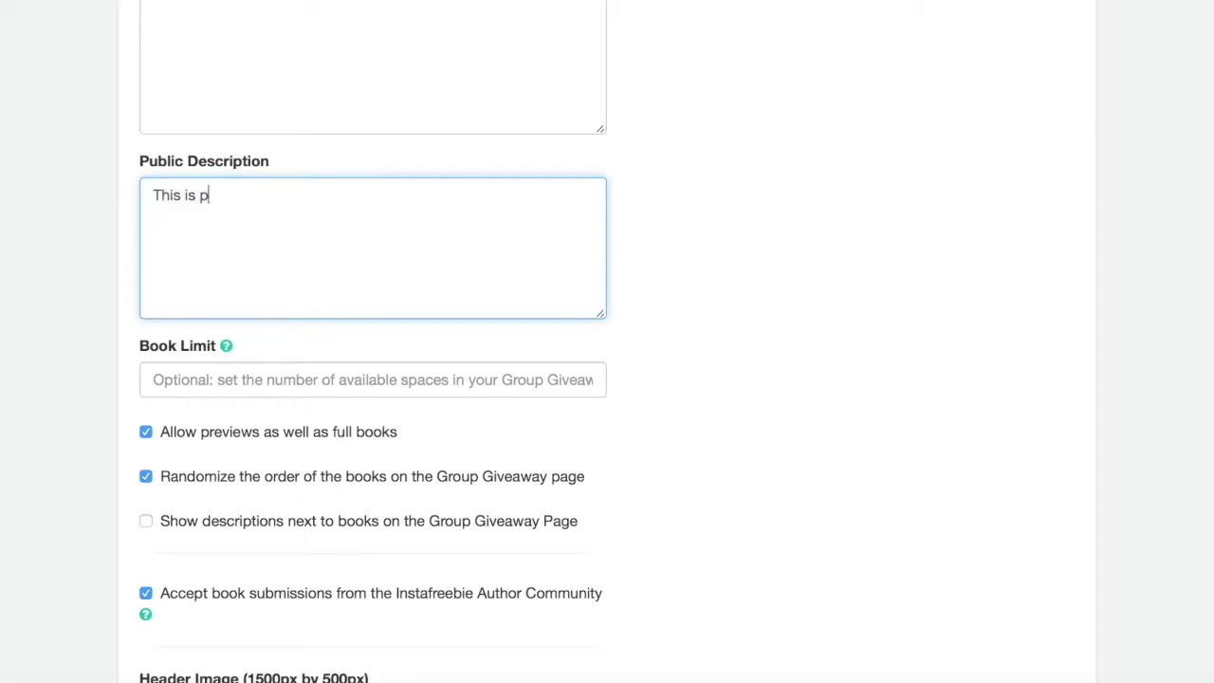
{"action": "type", "text": "ublic and should be used to"}
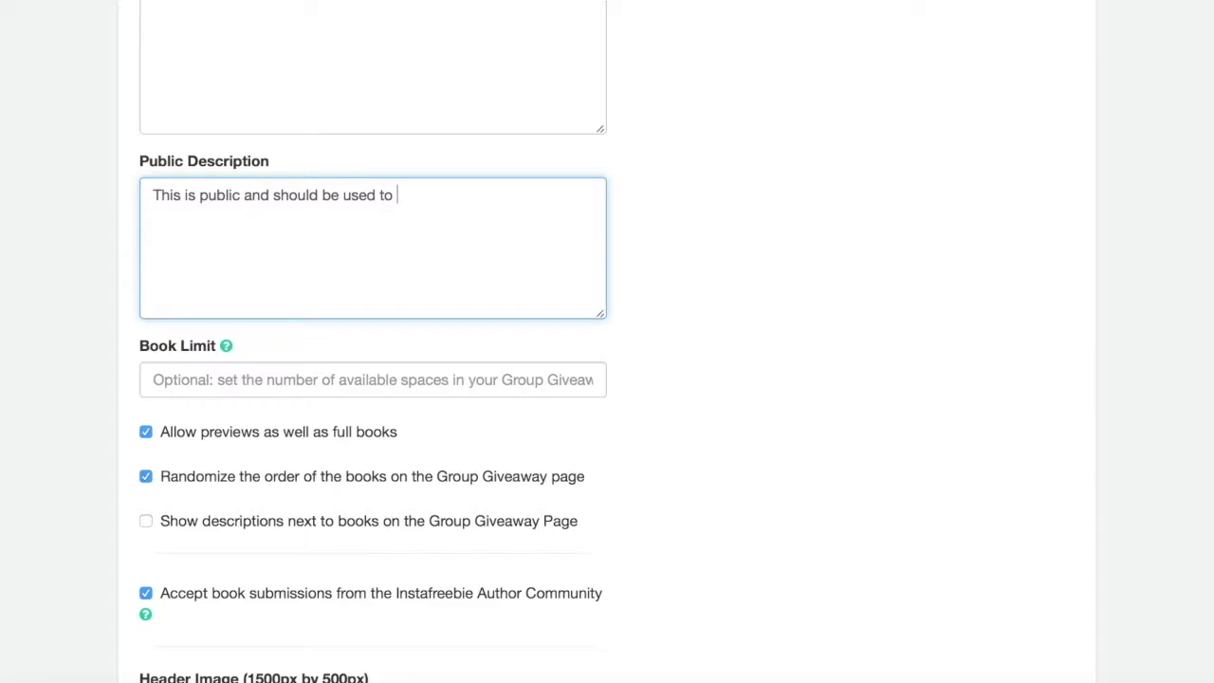
{"action": "type", "text": " tell readers what they will"}
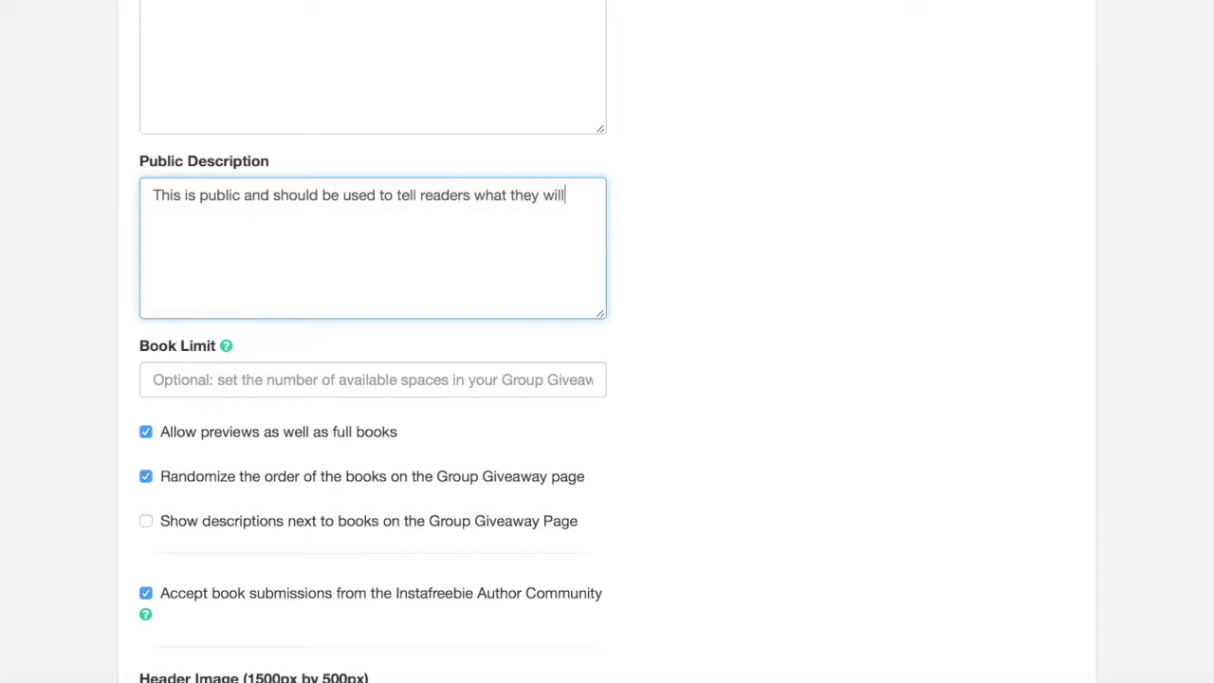
{"action": "type", "text": " find in this give"}
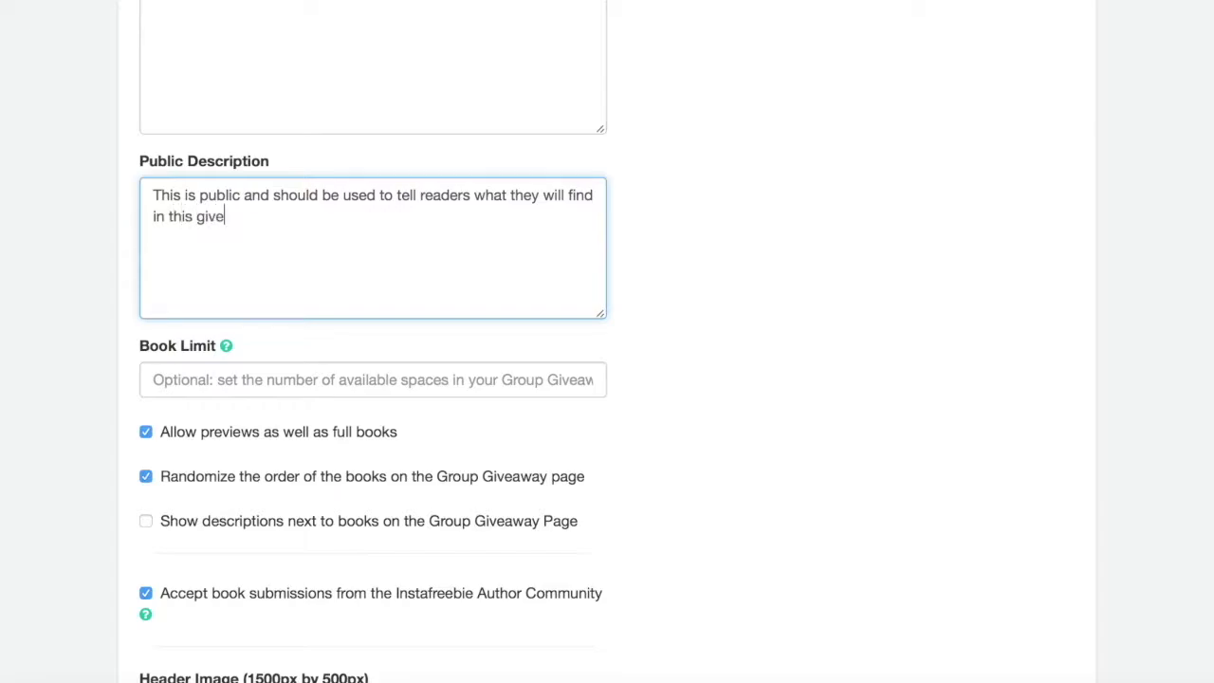
{"action": "type", "text": "away. This shou"}
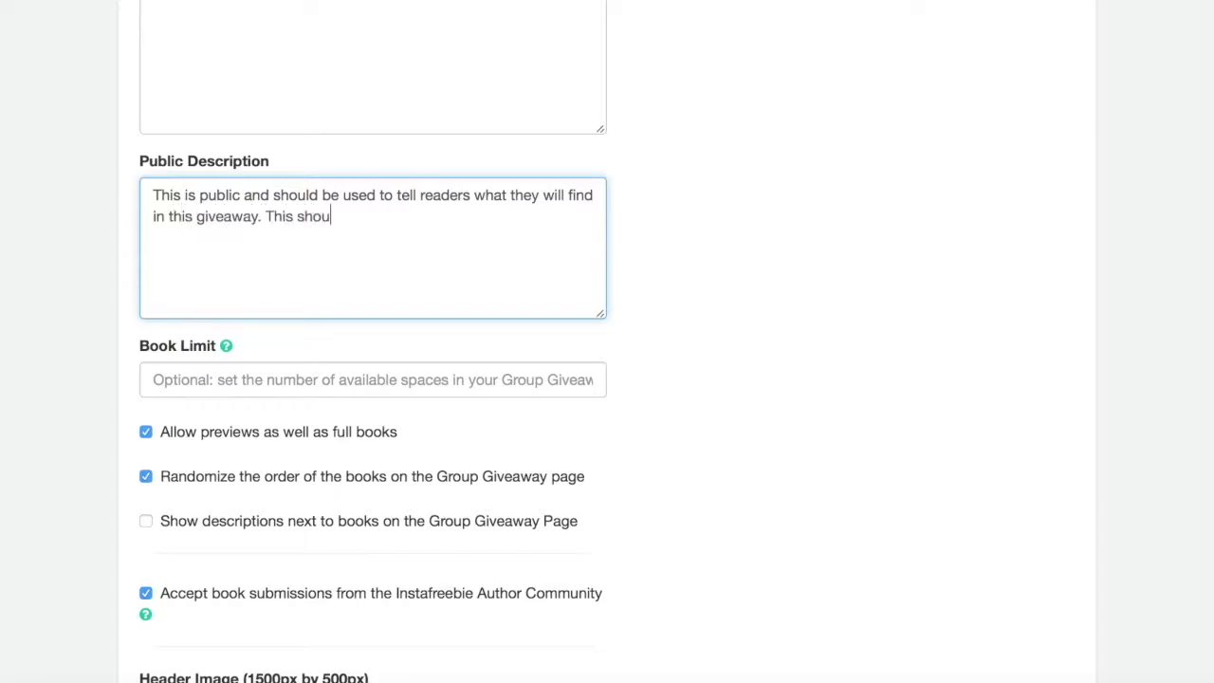
{"action": "type", "text": "ld be as ey"}
{"action": "type", "text": "e-catching as "}
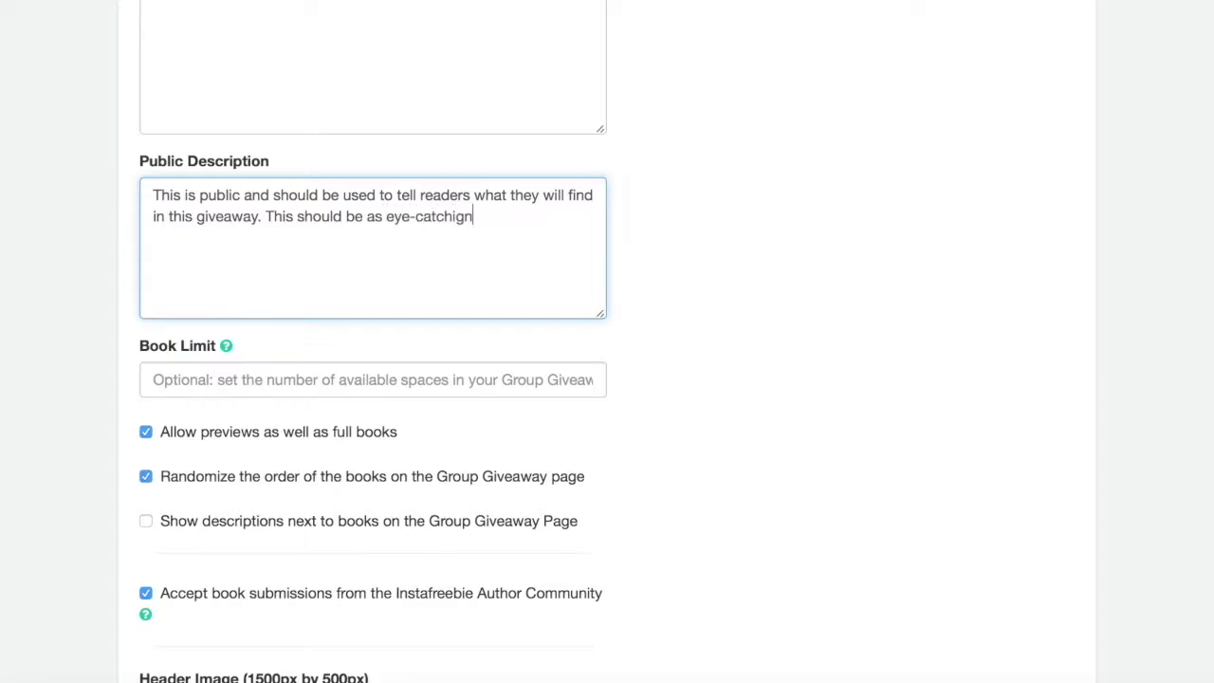
{"action": "type", "text": "your b"}
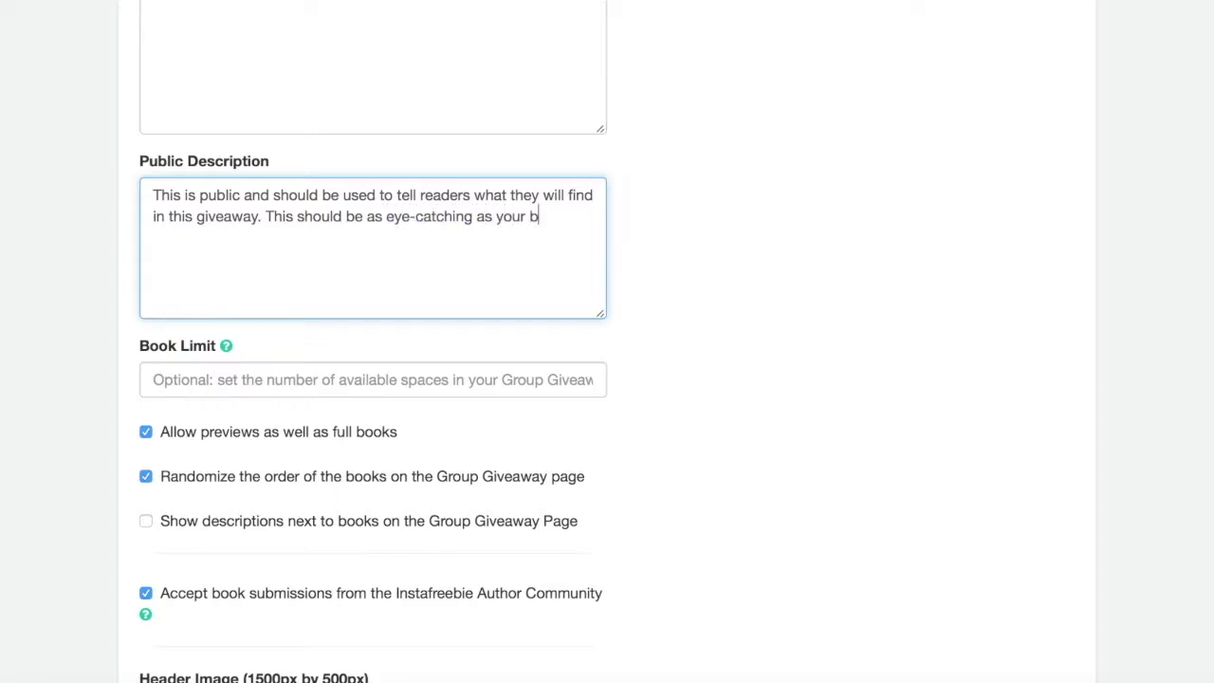
{"action": "type", "text": "ook jacket write"}
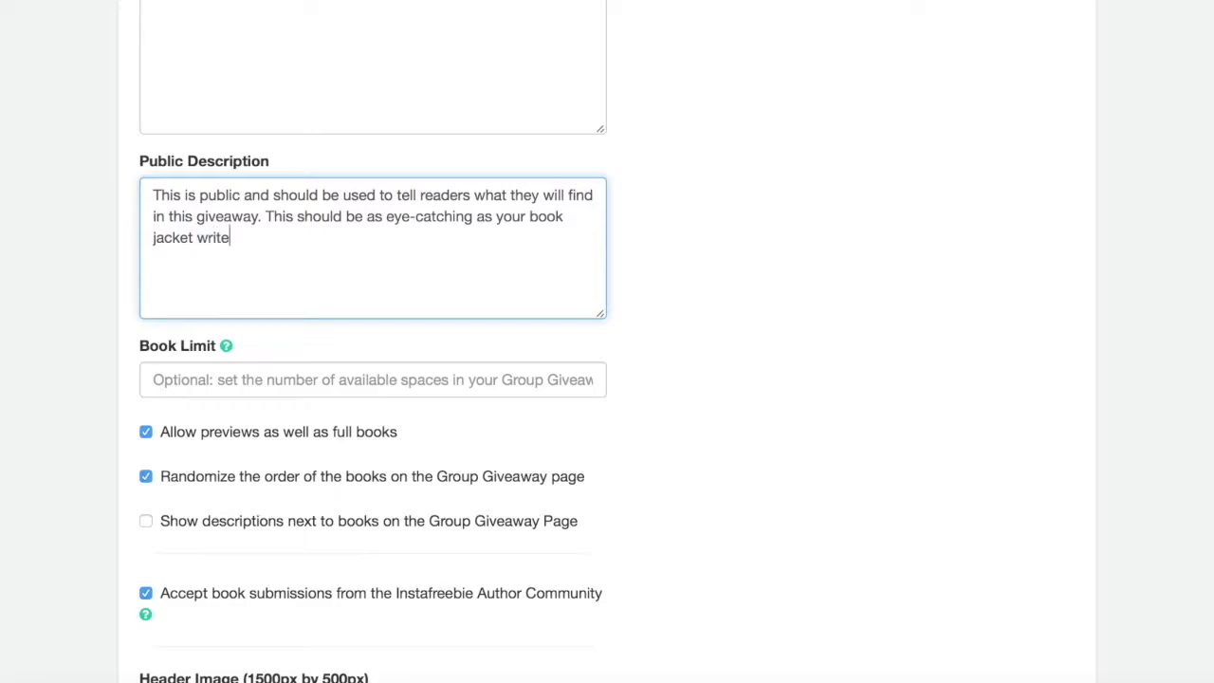
{"action": "type", "text": " up."}
Set the group giveaway's book limit to 10.
{"action": "scroll", "coordinate": [606, 379], "scroll_direction": "down", "scroll_amount": 5}
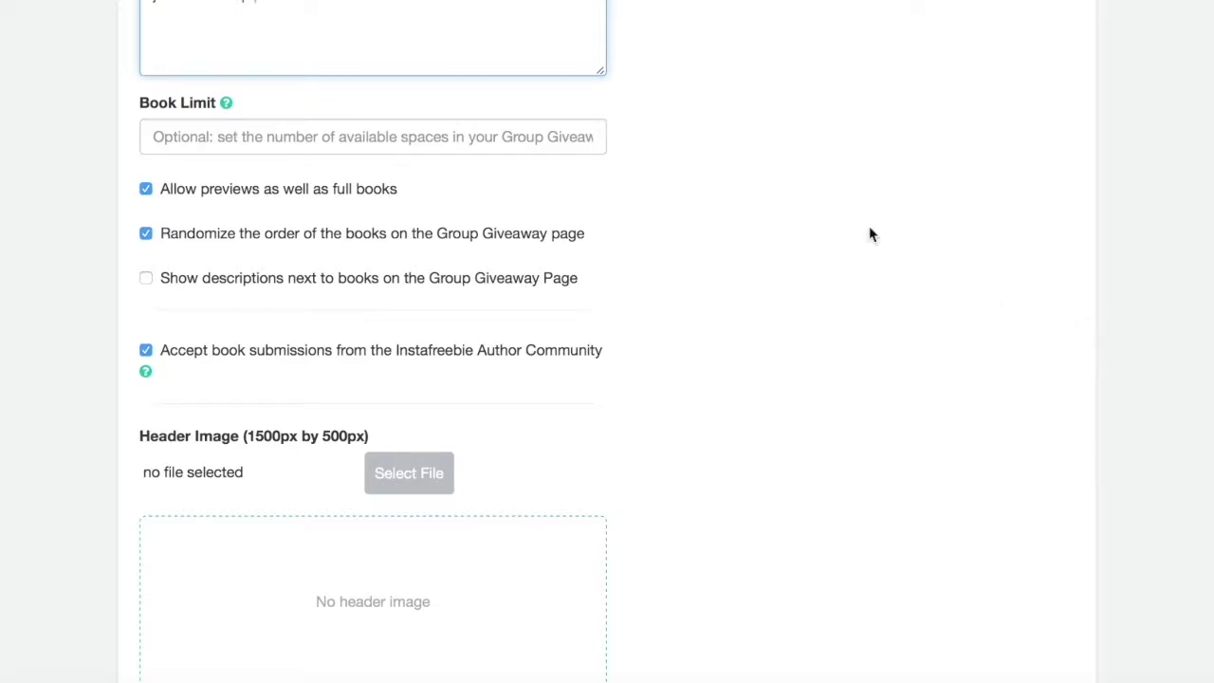
{"action": "left_click", "coordinate": [531, 139]}
{"action": "type", "text": "10"}
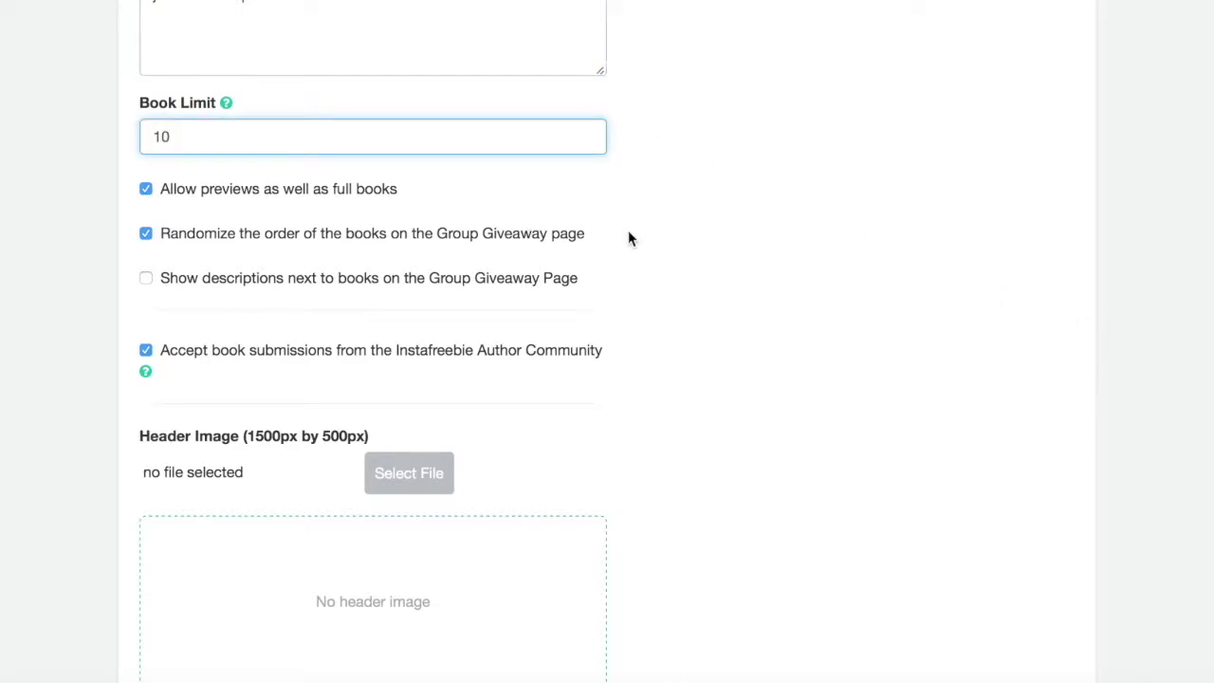
Clear the group giveaway's book limit and keep previews allowed as well as full books.
{"action": "left_click", "coordinate": [631, 237]}
{"action": "left_click", "coordinate": [547, 137]}
{"action": "type", "text": "0"}
{"action": "left_click", "coordinate": [781, 209]}
{"action": "left_click", "coordinate": [576, 144]}
{"action": "double_click", "coordinate": [576, 144]}
{"action": "key", "text": "BackSpace"}
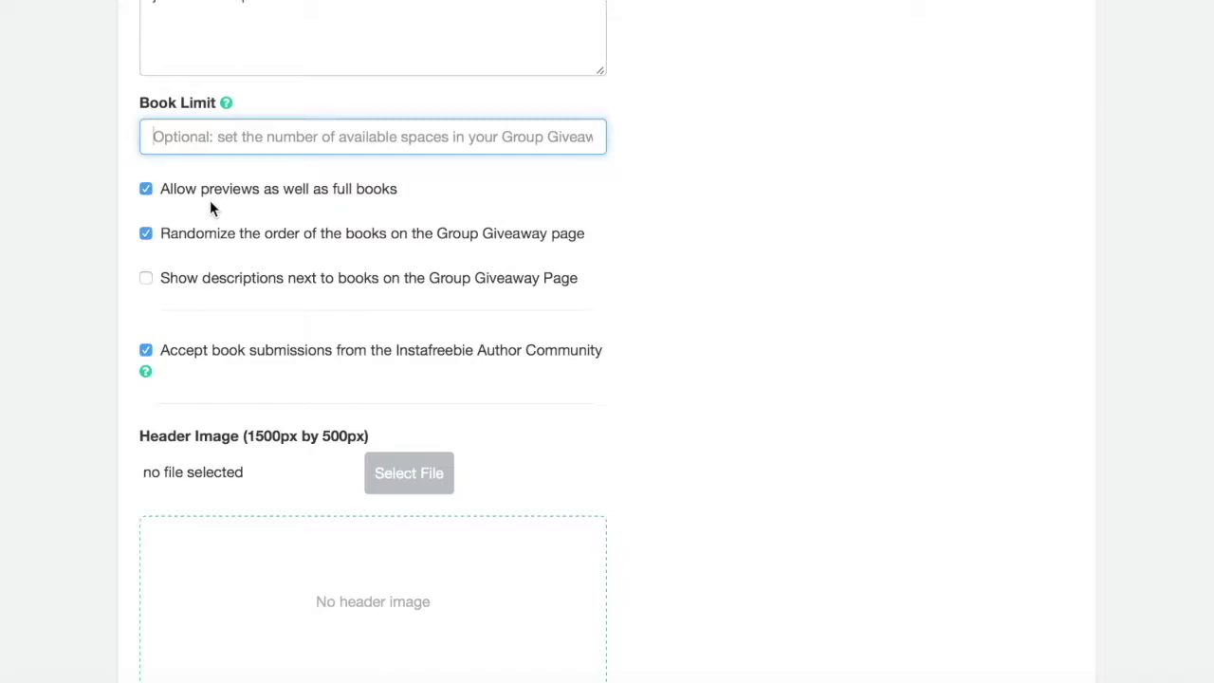
{"action": "left_click", "coordinate": [146, 193]}
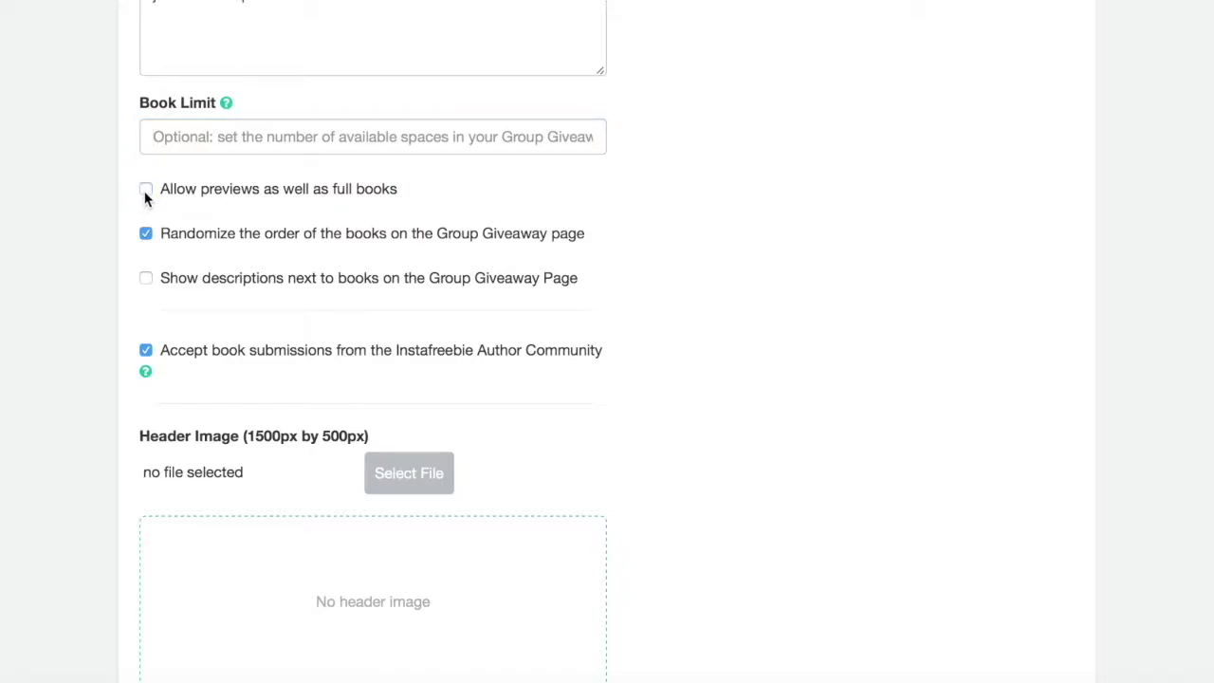
{"action": "left_click", "coordinate": [146, 194]}
Choose InstaFreebie Group Giveaway-1.jpg as the header image and create the group giveaway.
{"action": "scroll", "coordinate": [148, 347], "scroll_direction": "down", "scroll_amount": 5}
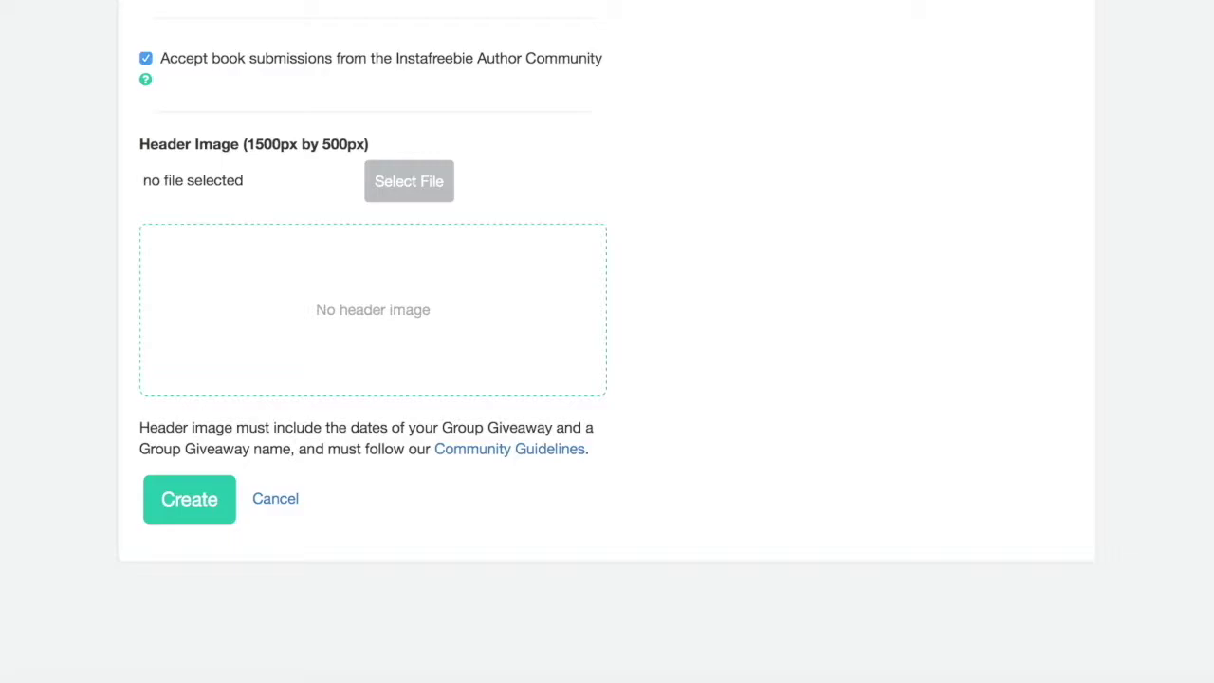
{"action": "left_click", "coordinate": [420, 190]}
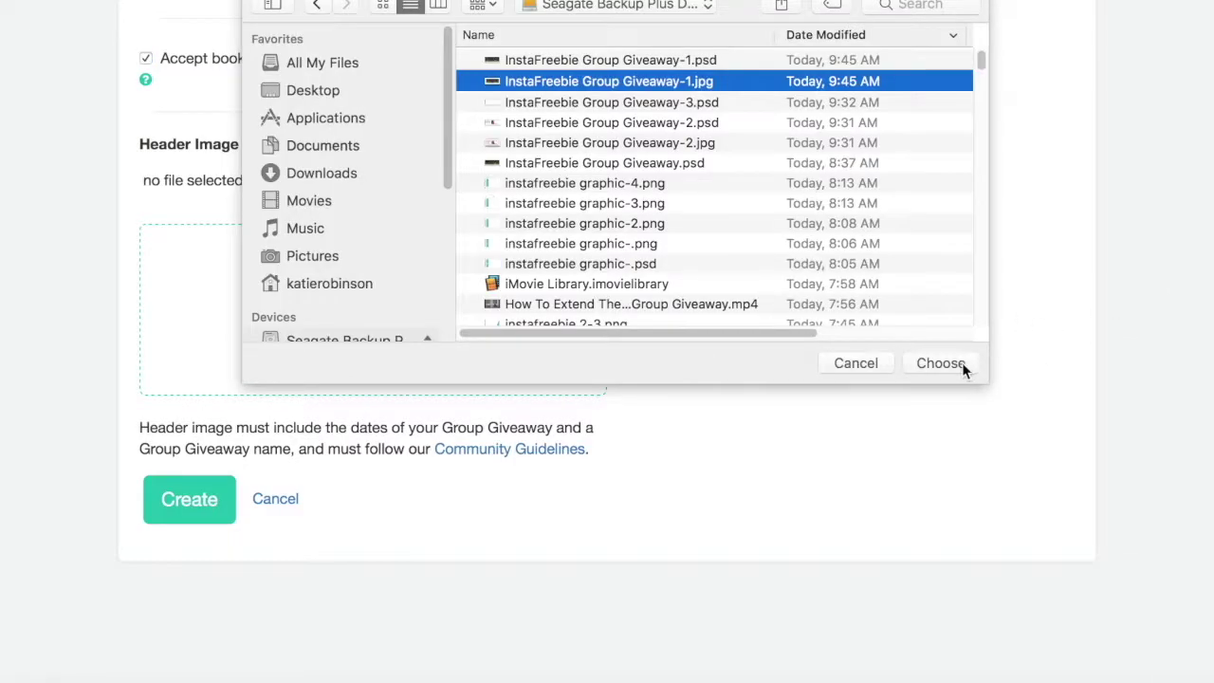
{"action": "left_click", "coordinate": [961, 362]}
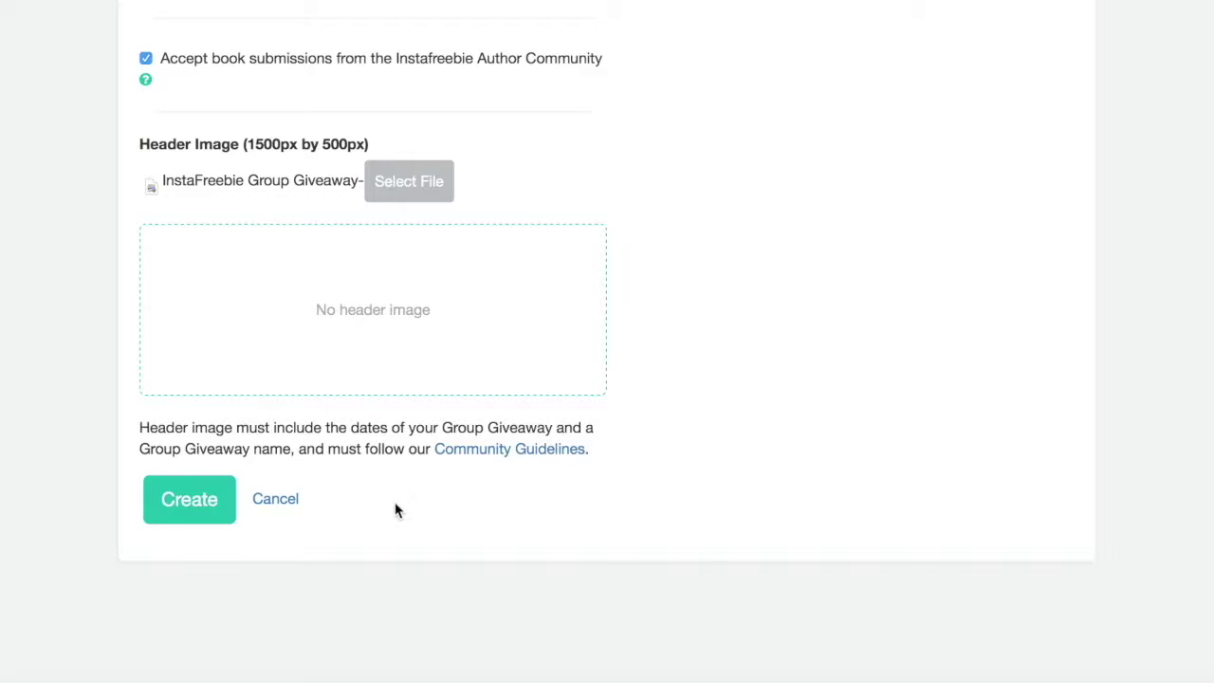
{"action": "left_click", "coordinate": [203, 515]}
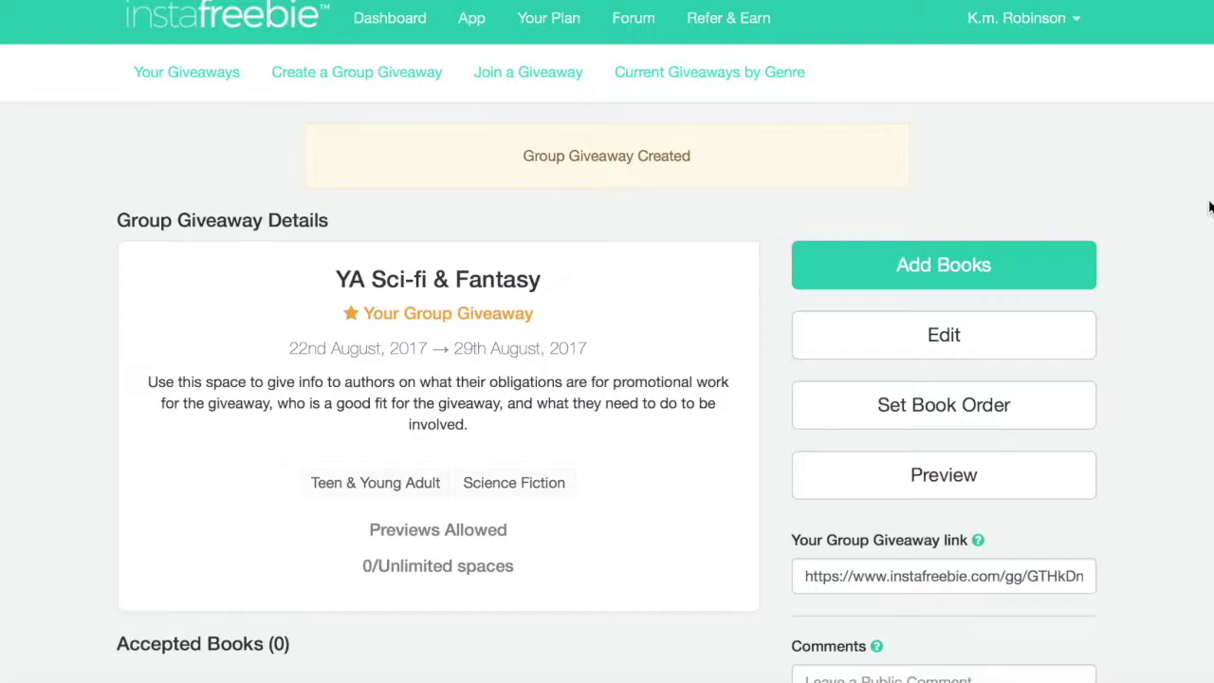
Preview the giveaway's landing page in a separate tab, and highlight the group giveaway link on the details page.
{"action": "scroll", "coordinate": [1196, 283], "scroll_direction": "down", "scroll_amount": 2}
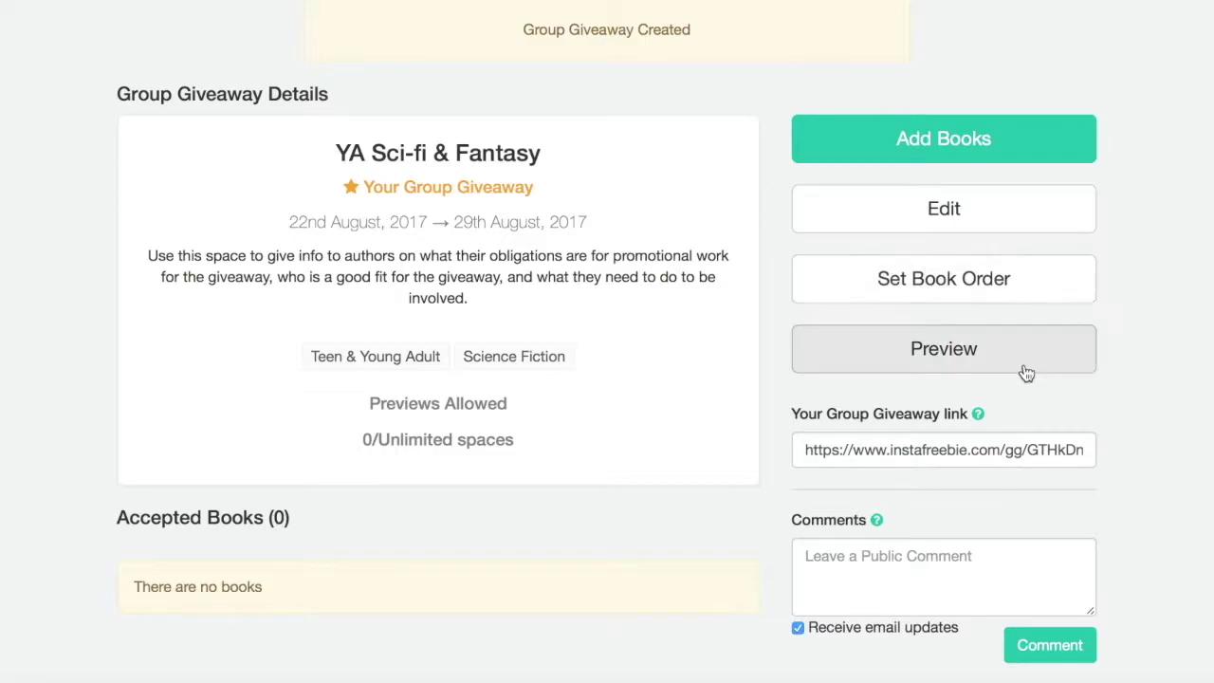
{"action": "right_click", "coordinate": [986, 358]}
{"action": "left_click", "coordinate": [995, 363]}
{"action": "left_click", "coordinate": [1062, 371]}
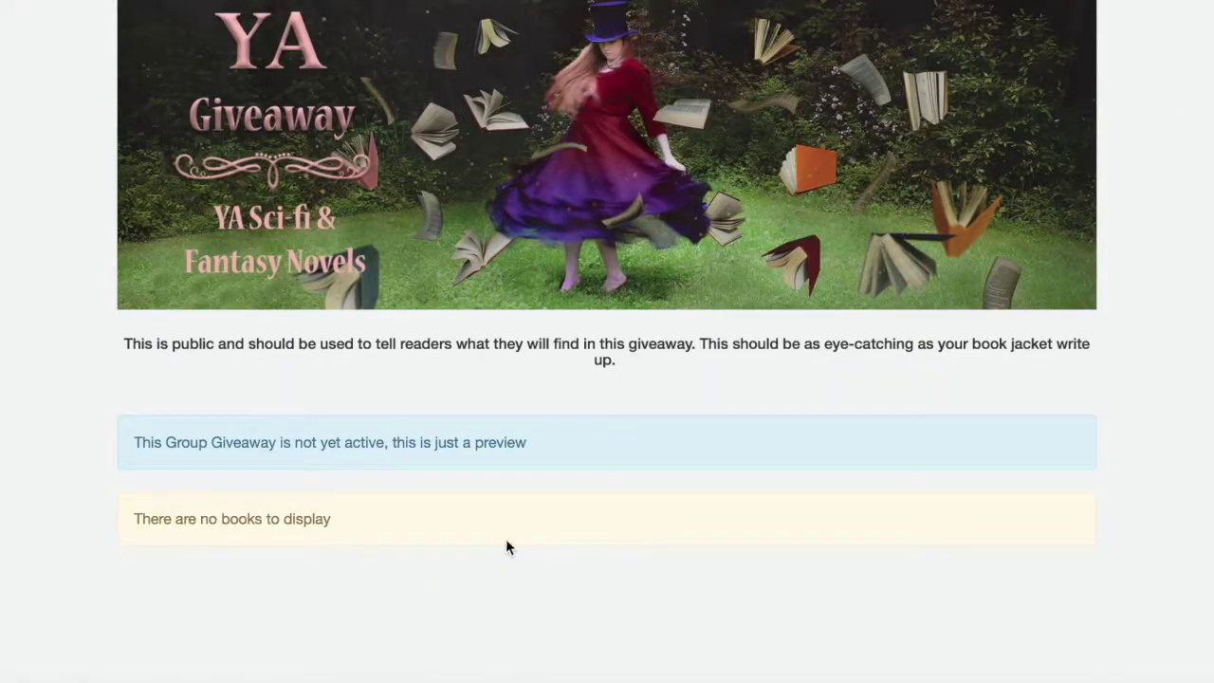
{"action": "key", "text": "super+w"}
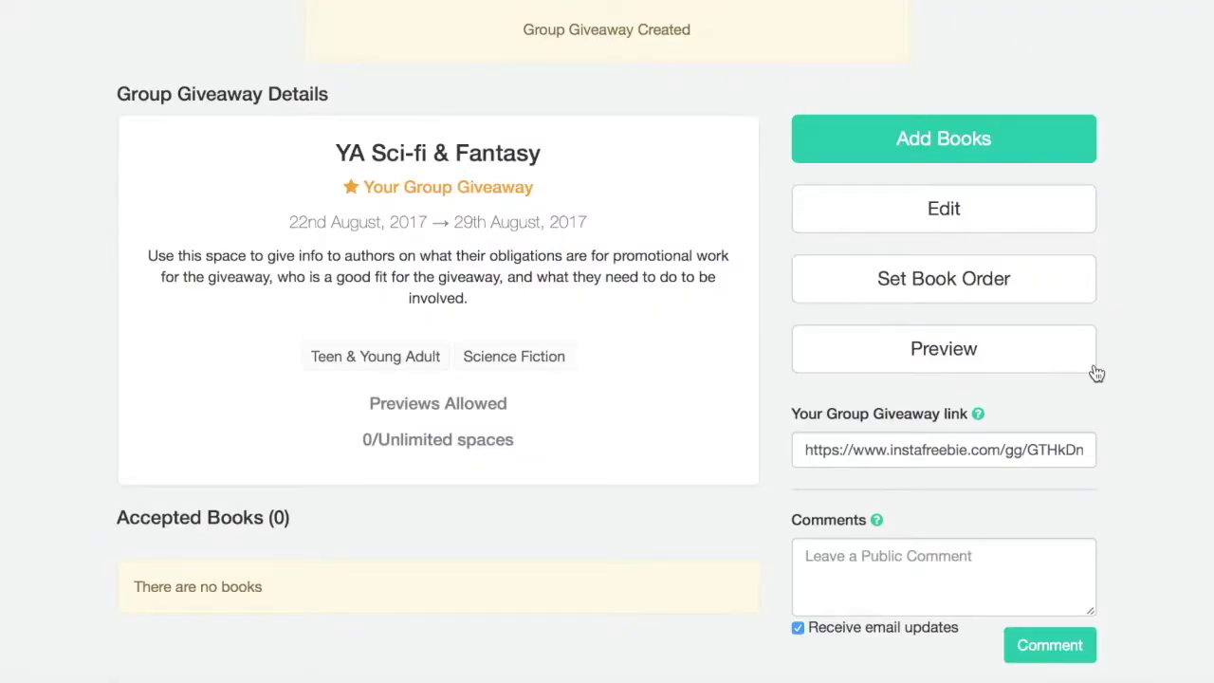
{"action": "left_click", "coordinate": [806, 457]}
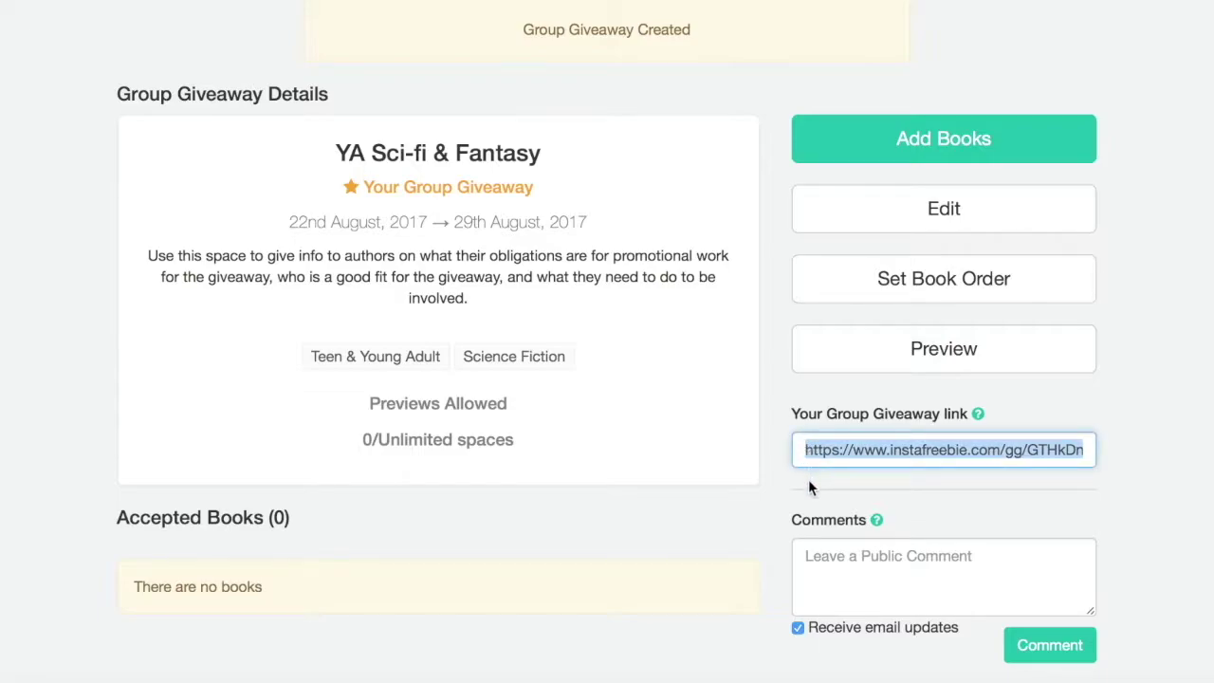
{"action": "left_click", "coordinate": [1164, 182]}
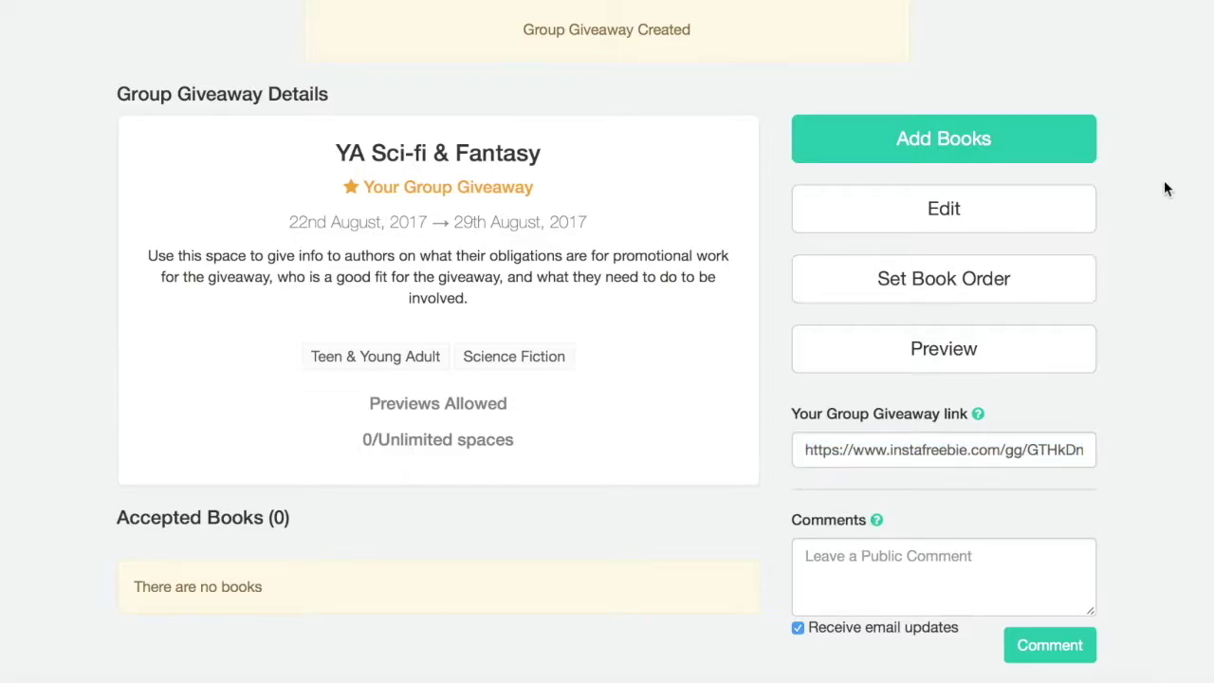
Add six books to the giveaway by their Instafreebie links: free/dkBeH, free/iJ0i8, free/Klyvv, free/iqDLz, public/mYG6a?source=discover and public/PeY83?source=discover.
{"action": "left_click", "coordinate": [983, 139]}
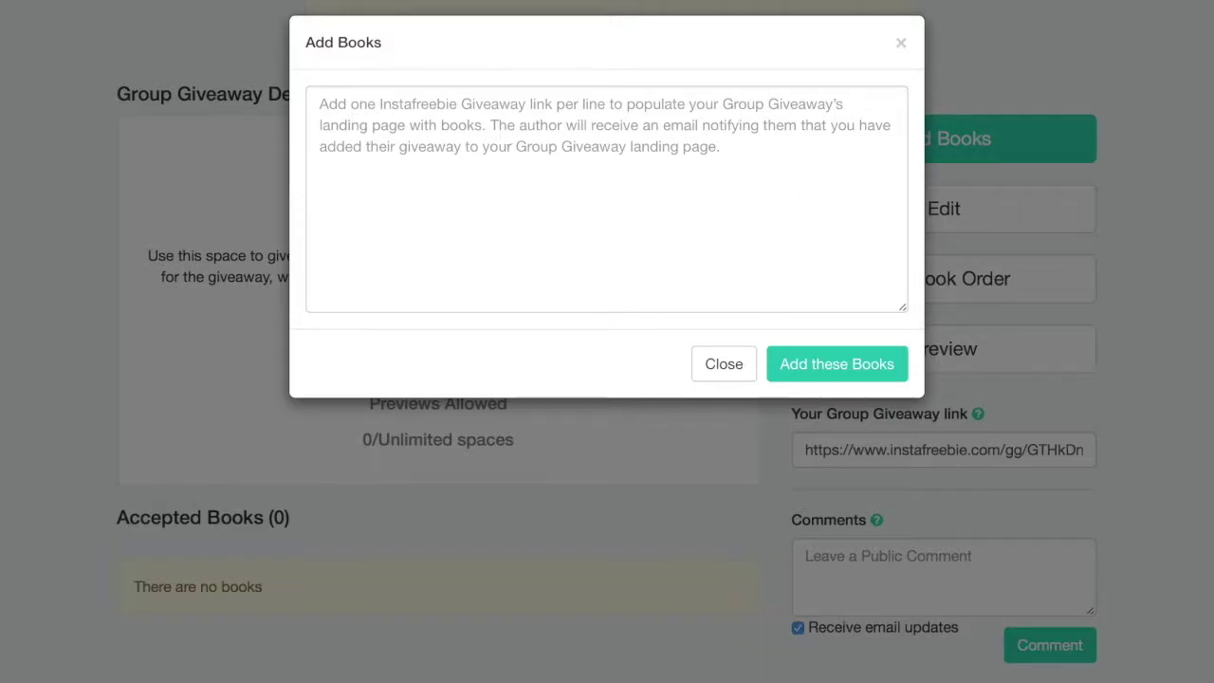
{"action": "type", "text": "https://www.instafreebie.com/free/dkBeH https://www.instafreebie.com/free/iJ0i8 https://instafreebie.com/free/Klyvv https://www.instafreebie.com/free/iqDLz https://www.instafreebie.com/public/mYG6a?source=discover https://www.instafreebie.com/public/PeY83?source=discover"}
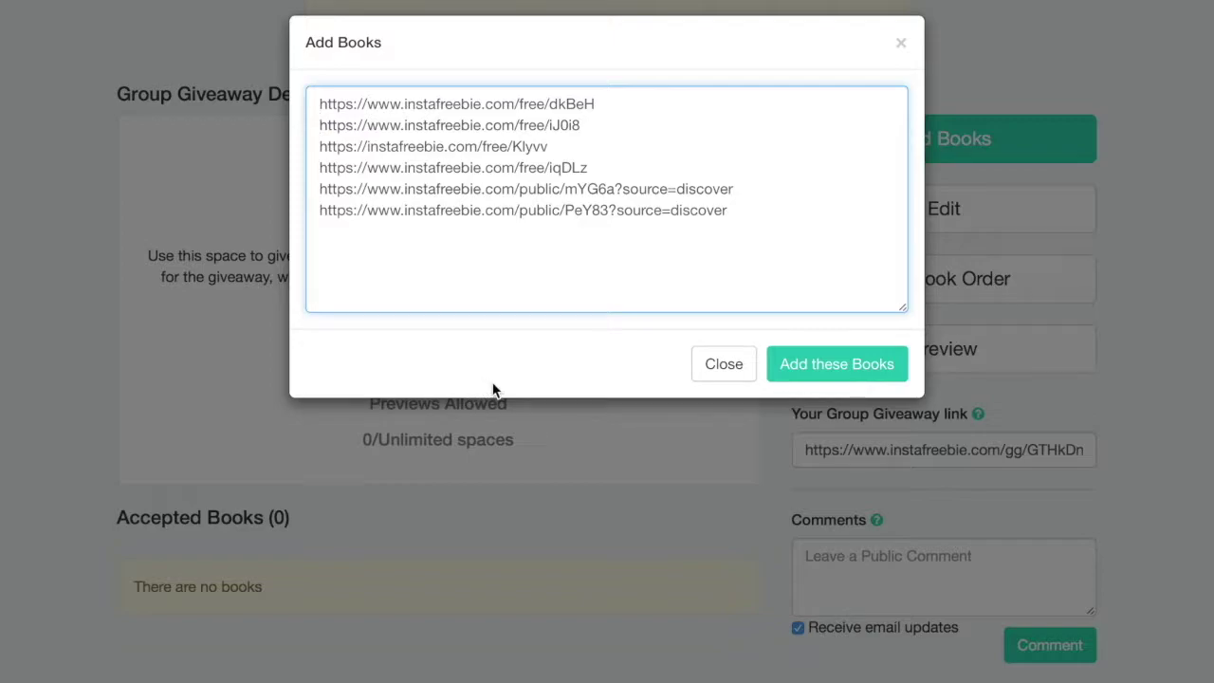
{"action": "left_click", "coordinate": [886, 373]}
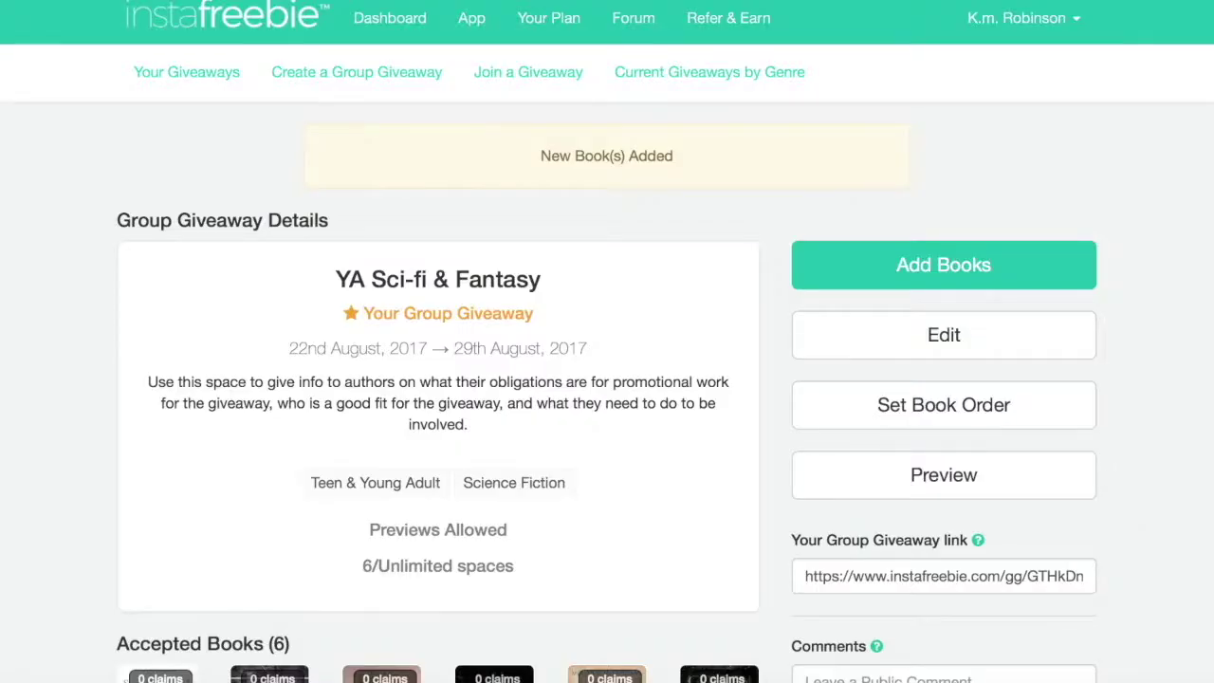
Open the accepted book Golden for editing and look through its full book description.
{"action": "scroll", "coordinate": [607, 341], "scroll_direction": "down", "scroll_amount": 3}
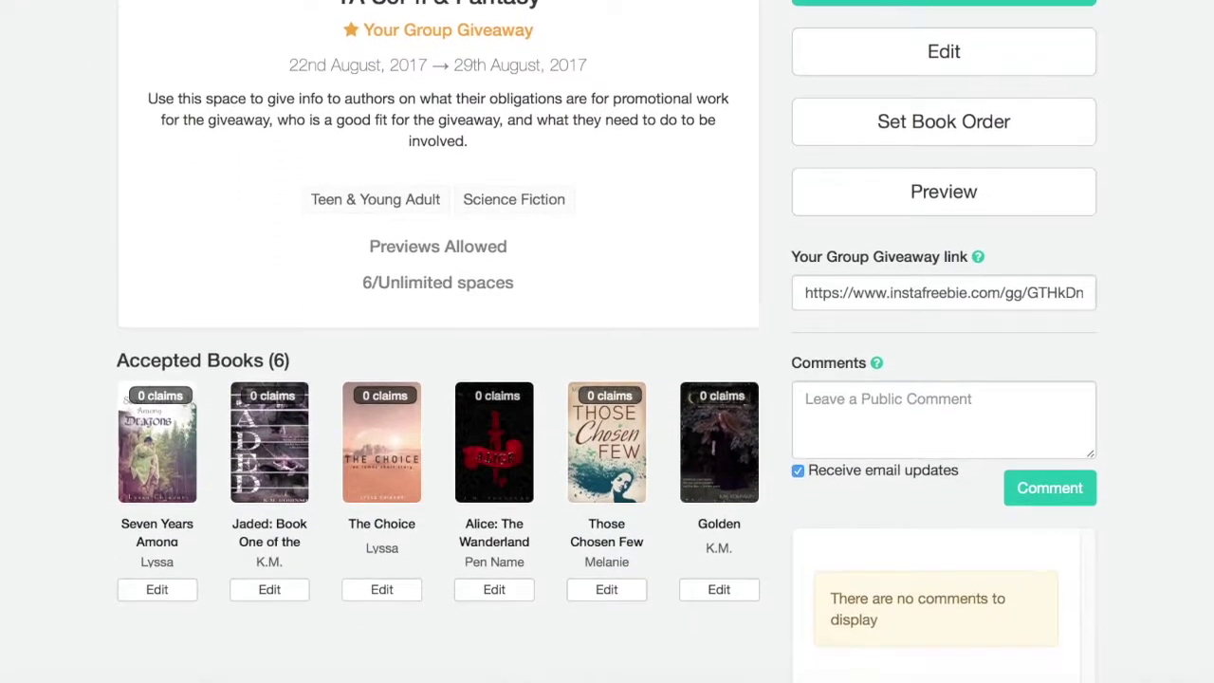
{"action": "scroll", "coordinate": [607, 341], "scroll_direction": "down", "scroll_amount": 1}
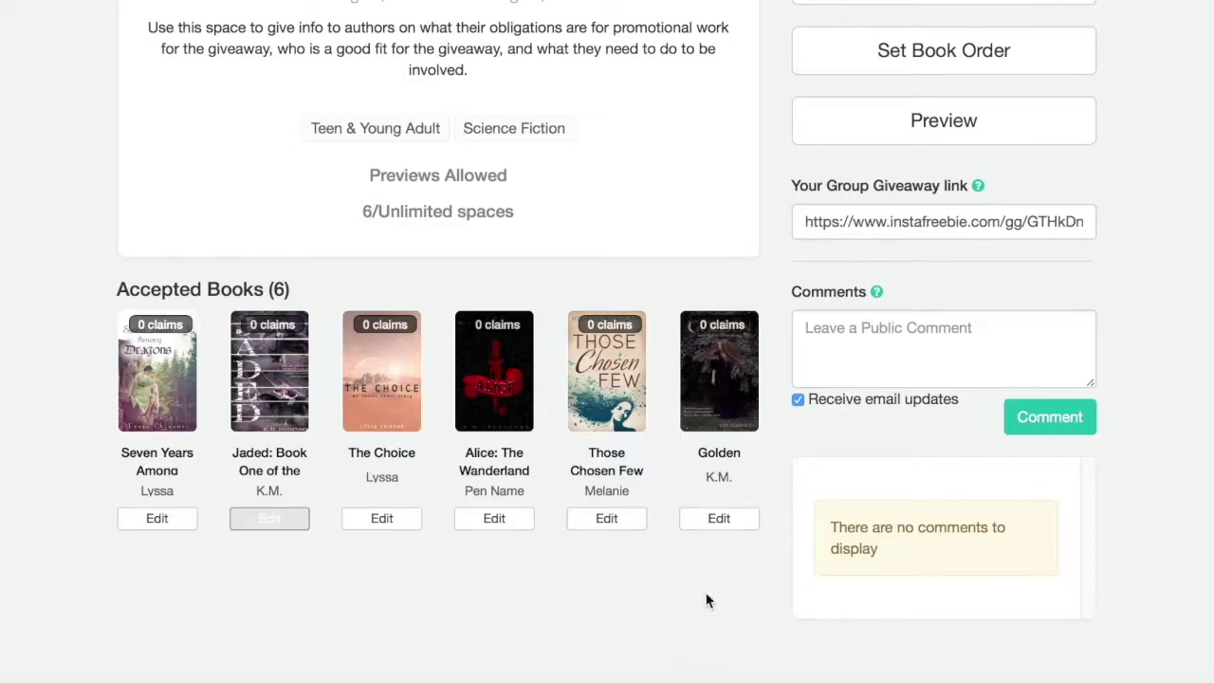
{"action": "left_click", "coordinate": [719, 518]}
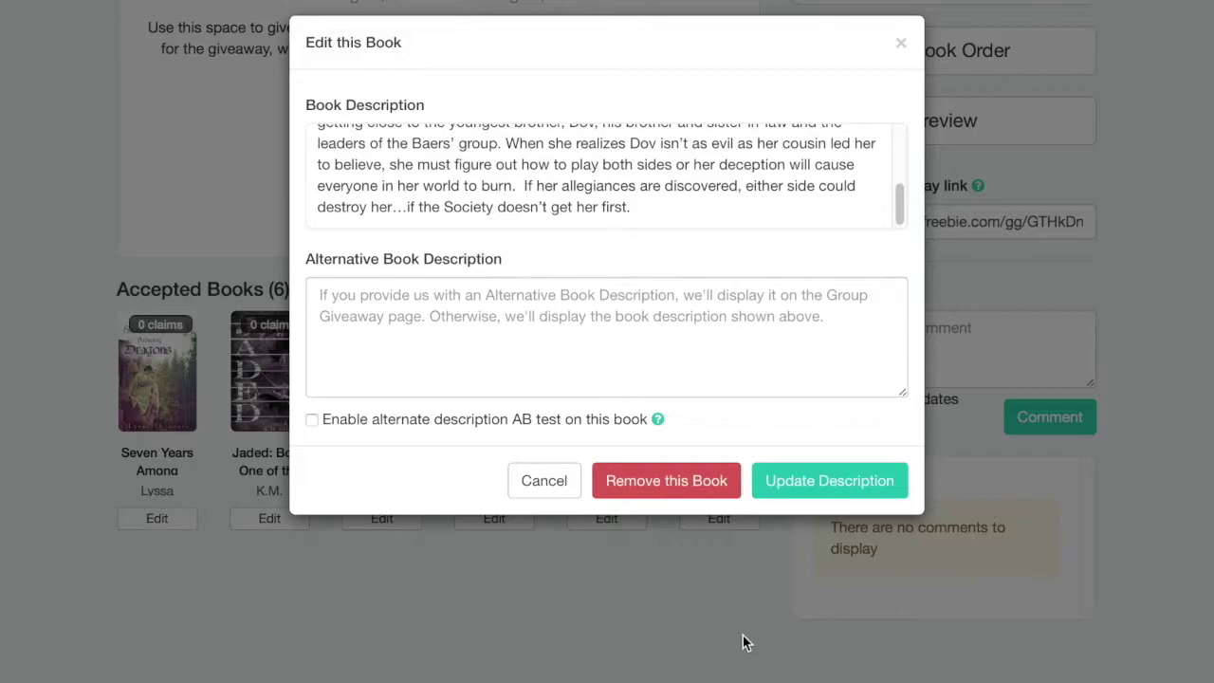
{"action": "left_click_drag", "start_coordinate": [915, 195], "coordinate": [906, 226]}
{"action": "left_click_drag", "start_coordinate": [647, 210], "coordinate": [566, 73]}
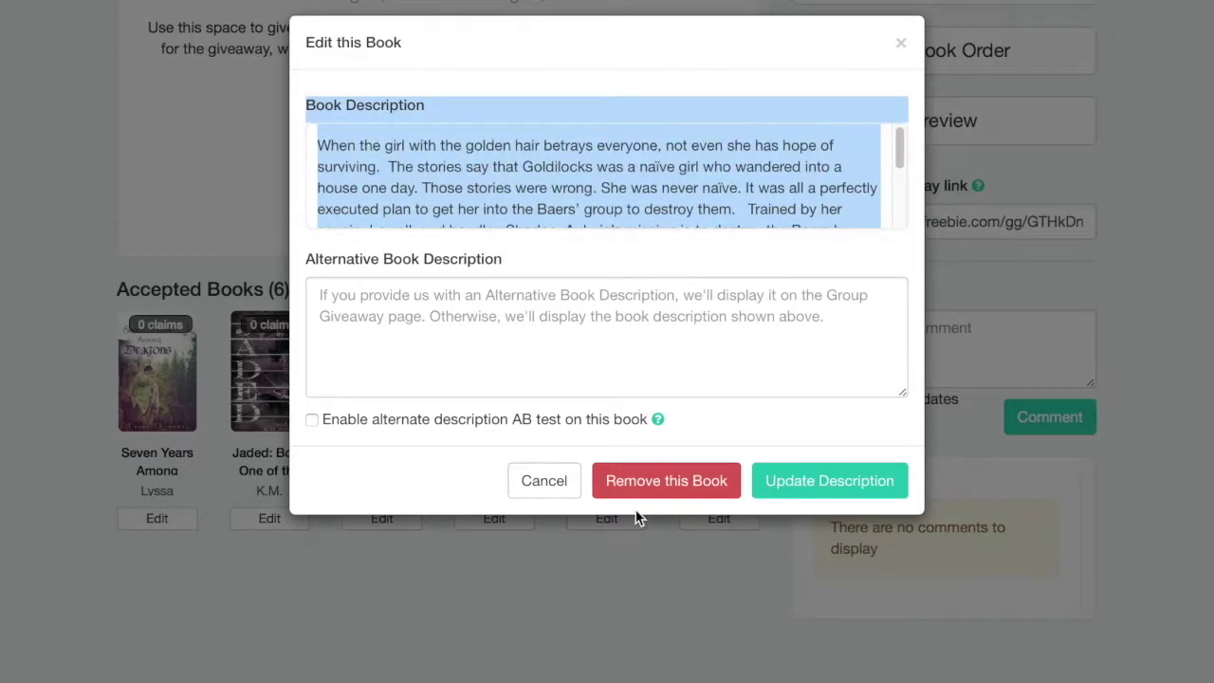
Draft an alternative description recommending Golden to fans who like "(my book)" because the main character "(does similar things)", and discard it.
{"action": "left_click", "coordinate": [436, 351]}
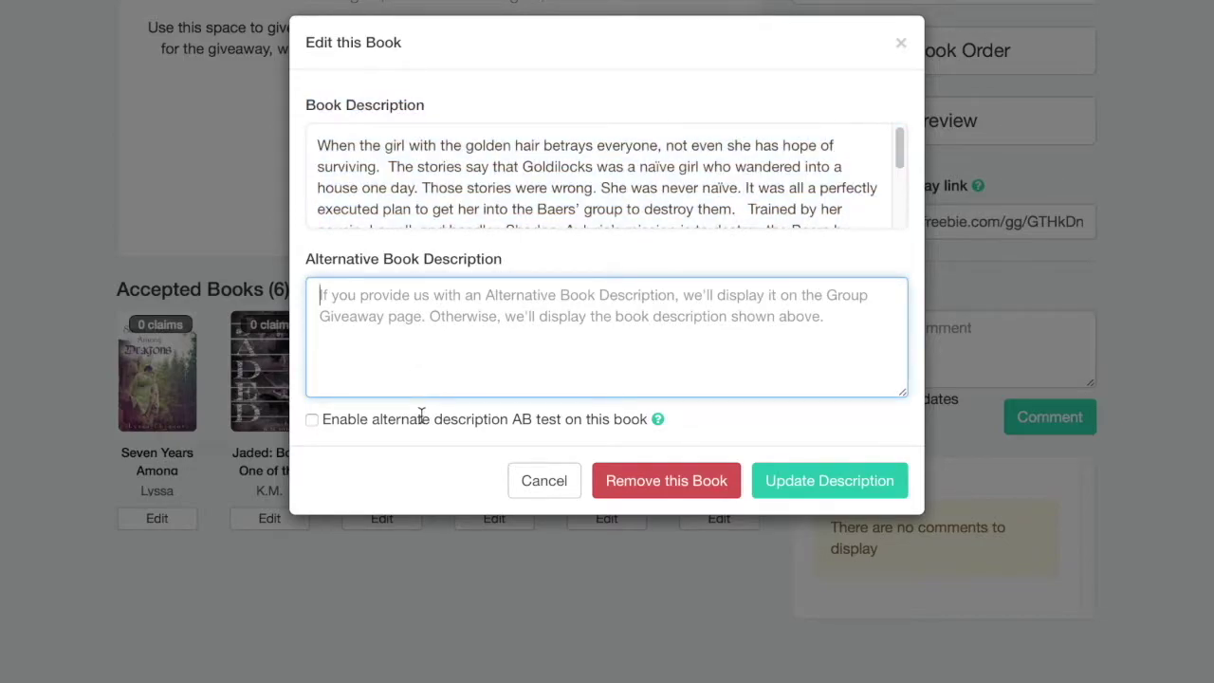
{"action": "type", "text": "I"}
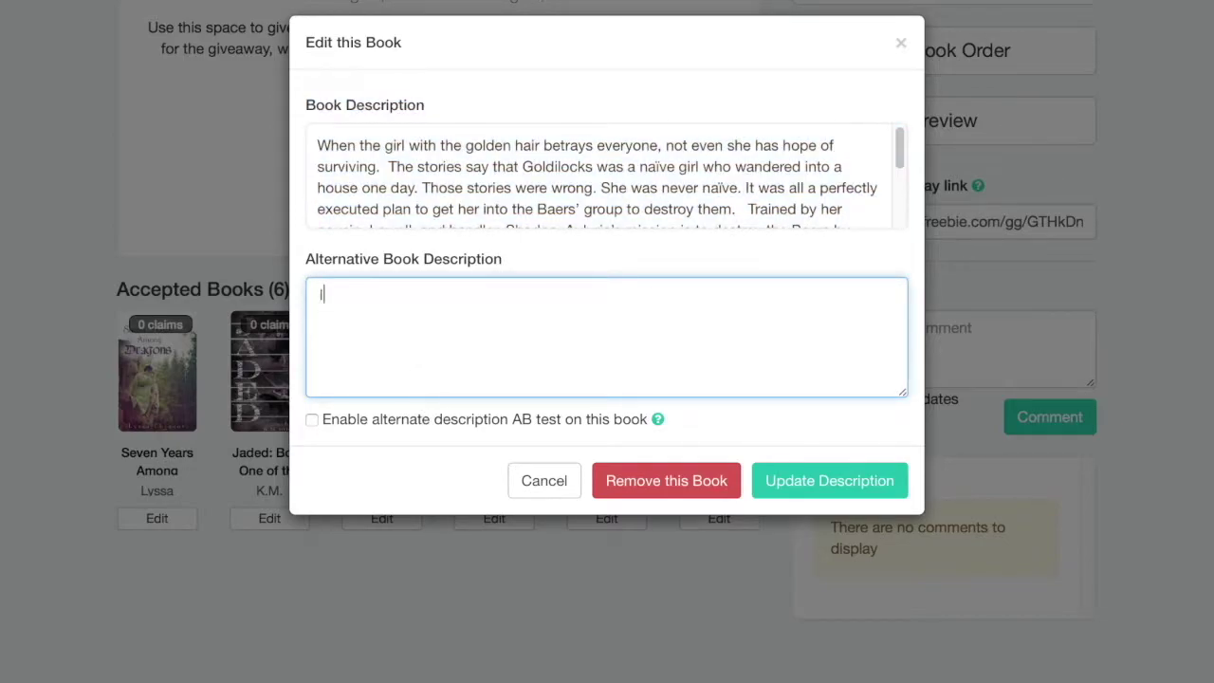
{"action": "type", "text": " reccomend this"}
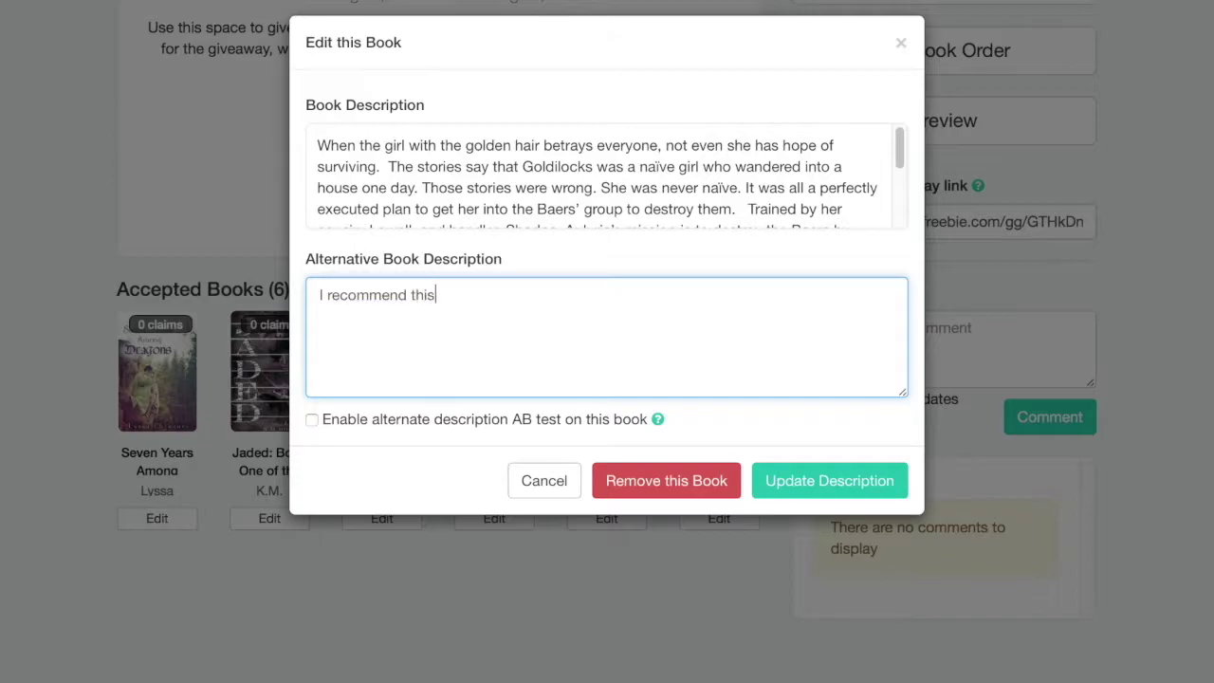
{"action": "type", "text": " book for my fans because"}
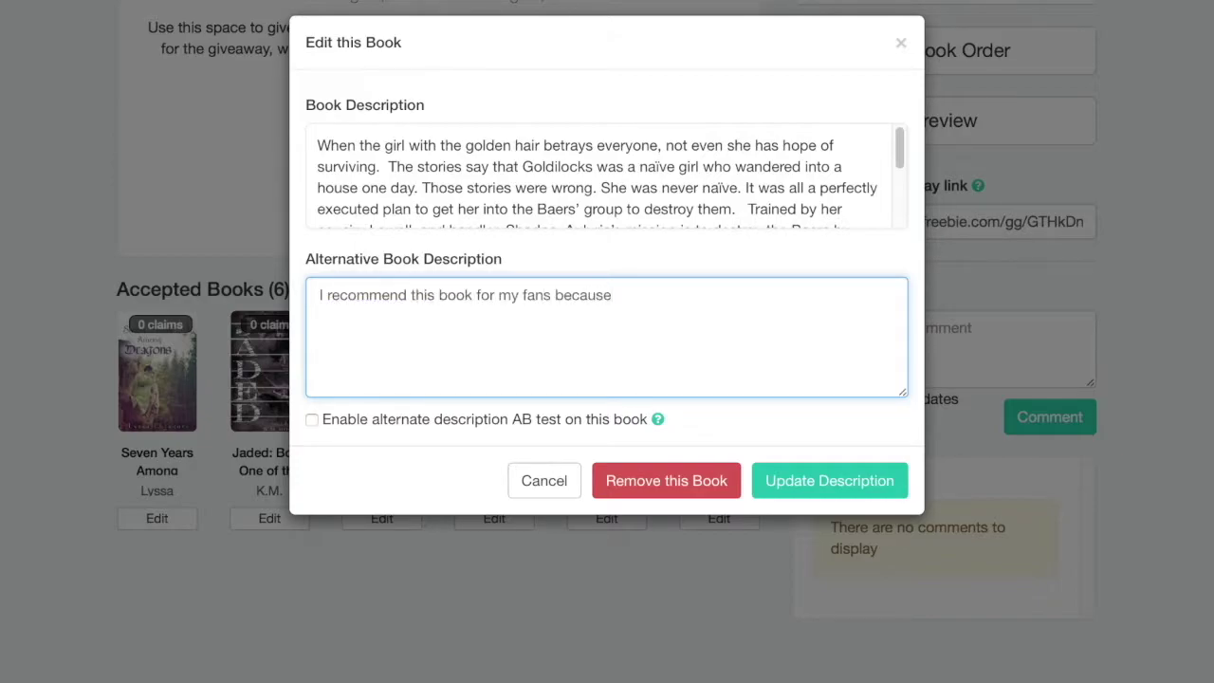
{"action": "type", "text": " if they like (my book"}
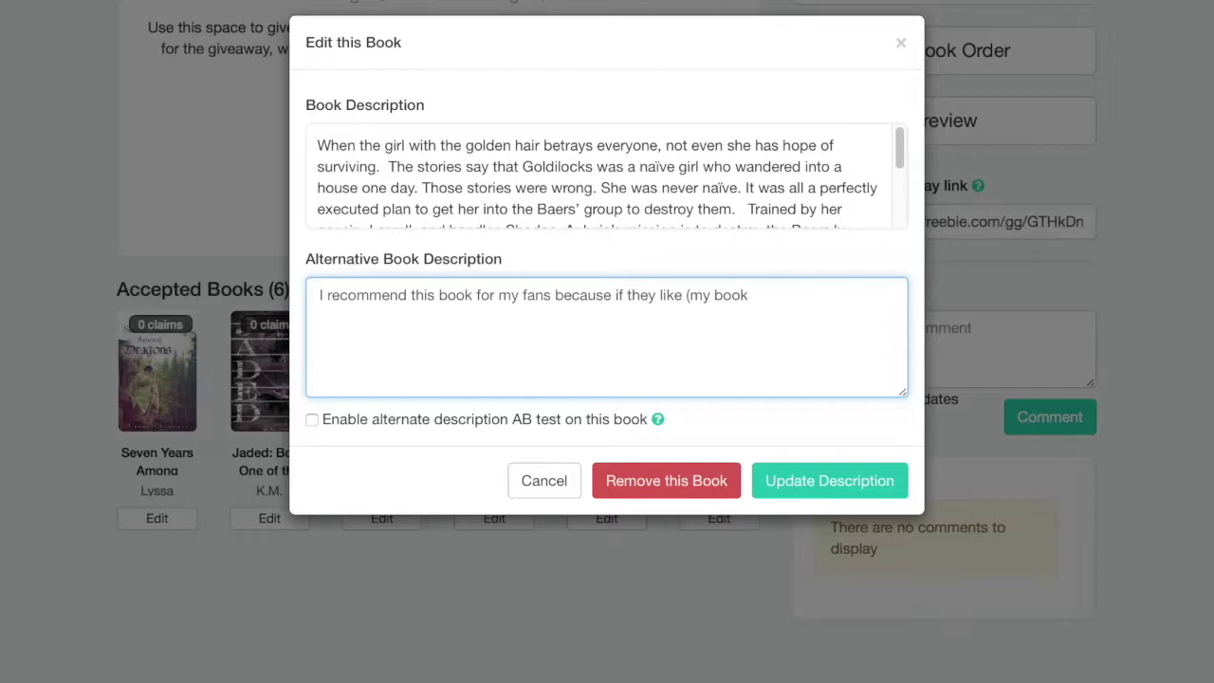
{"action": "type", "text": ") they will also lik"}
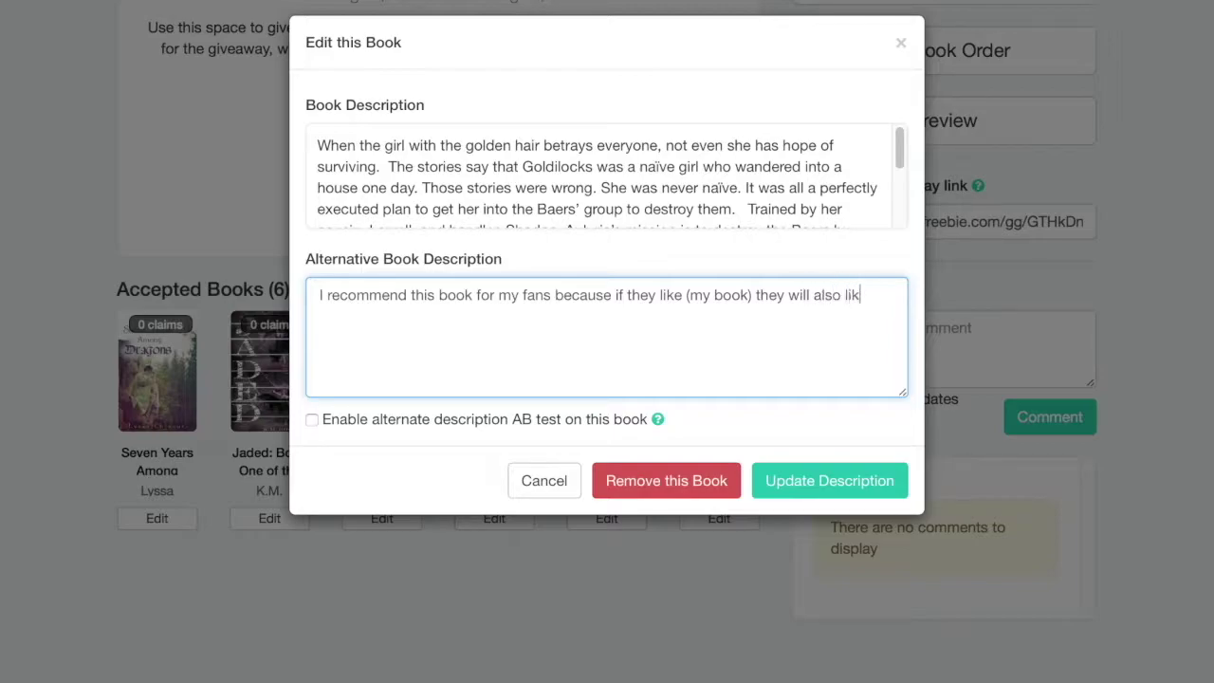
{"action": "type", "text": "e (this book ) because the "}
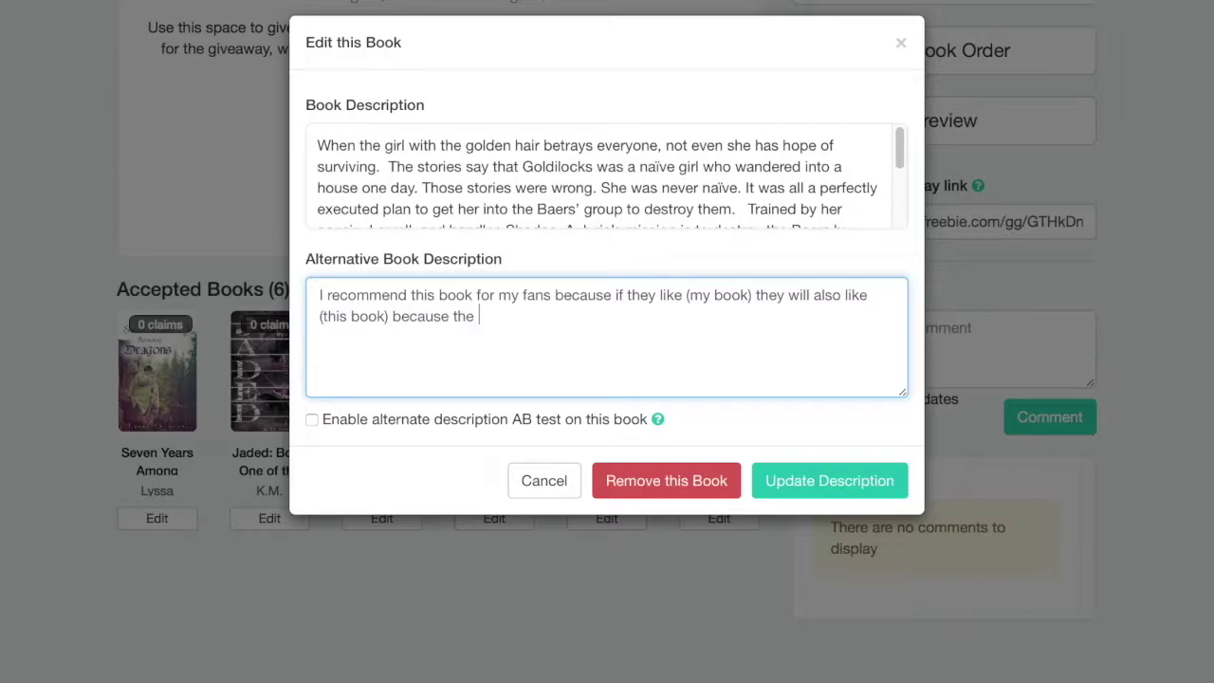
{"action": "type", "text": "main character"}
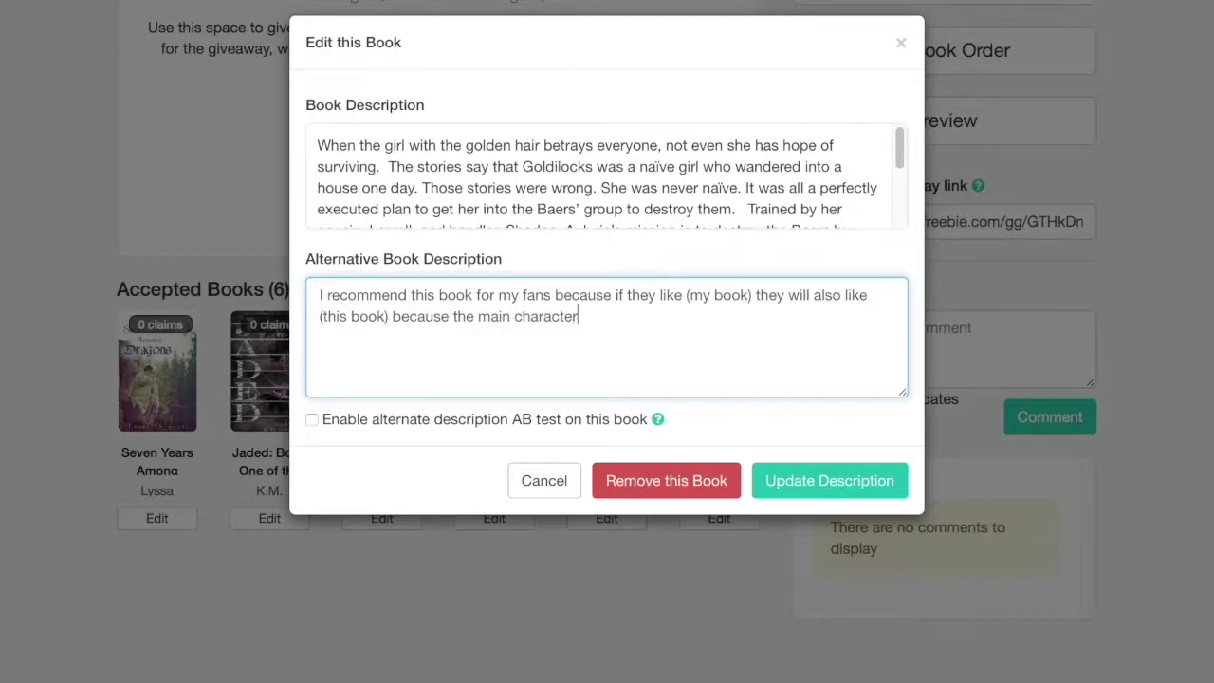
{"action": "type", "text": " (does similar things)"}
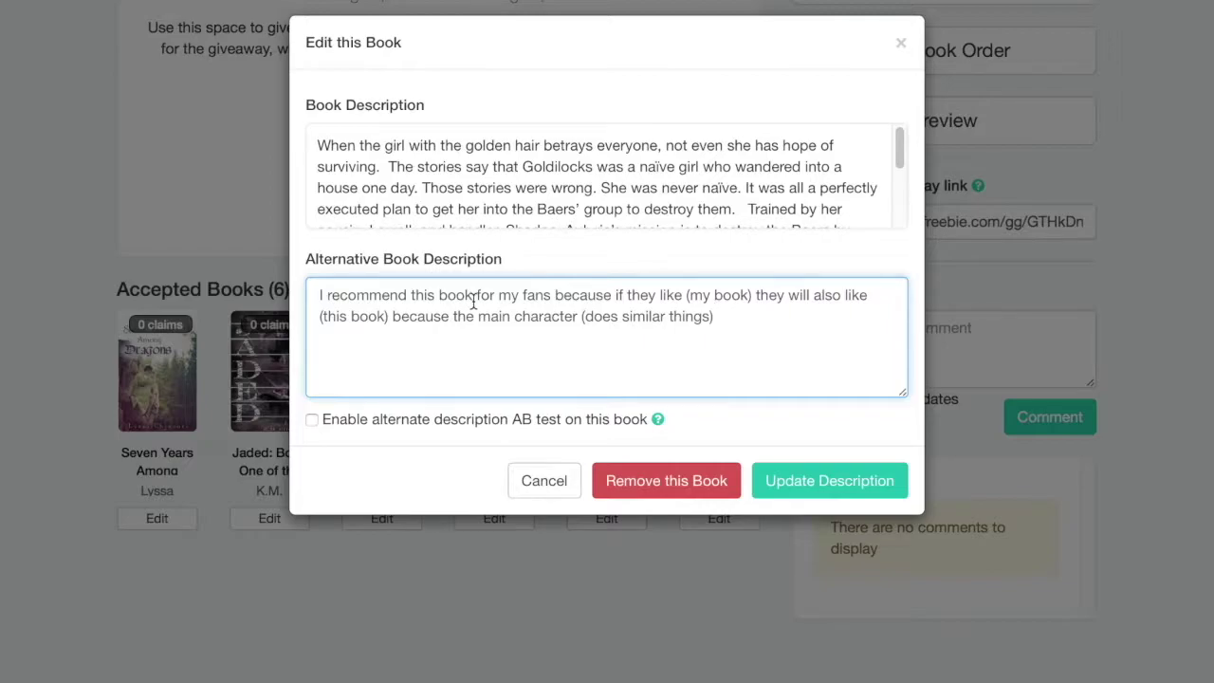
{"action": "left_click", "coordinate": [554, 491]}
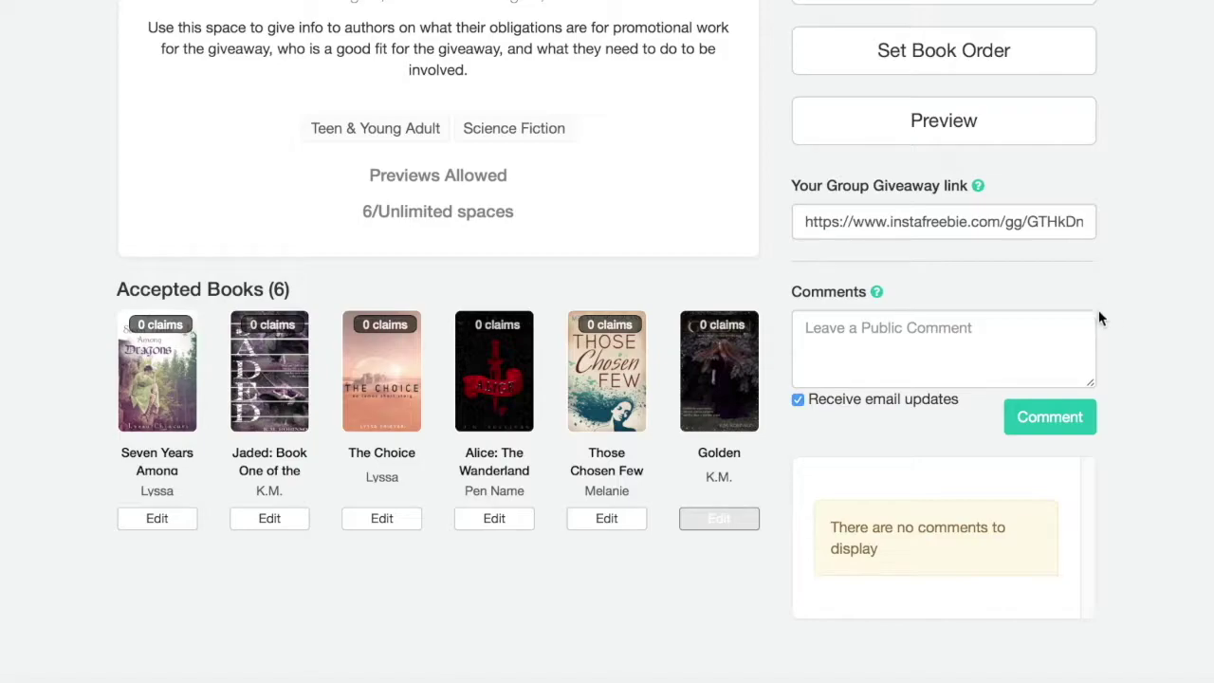
Rearrange the giveaway's book order to start with Jaded, Golden, The Choice and Alice: The Wanderland Chronicles.
{"action": "left_click", "coordinate": [899, 336]}
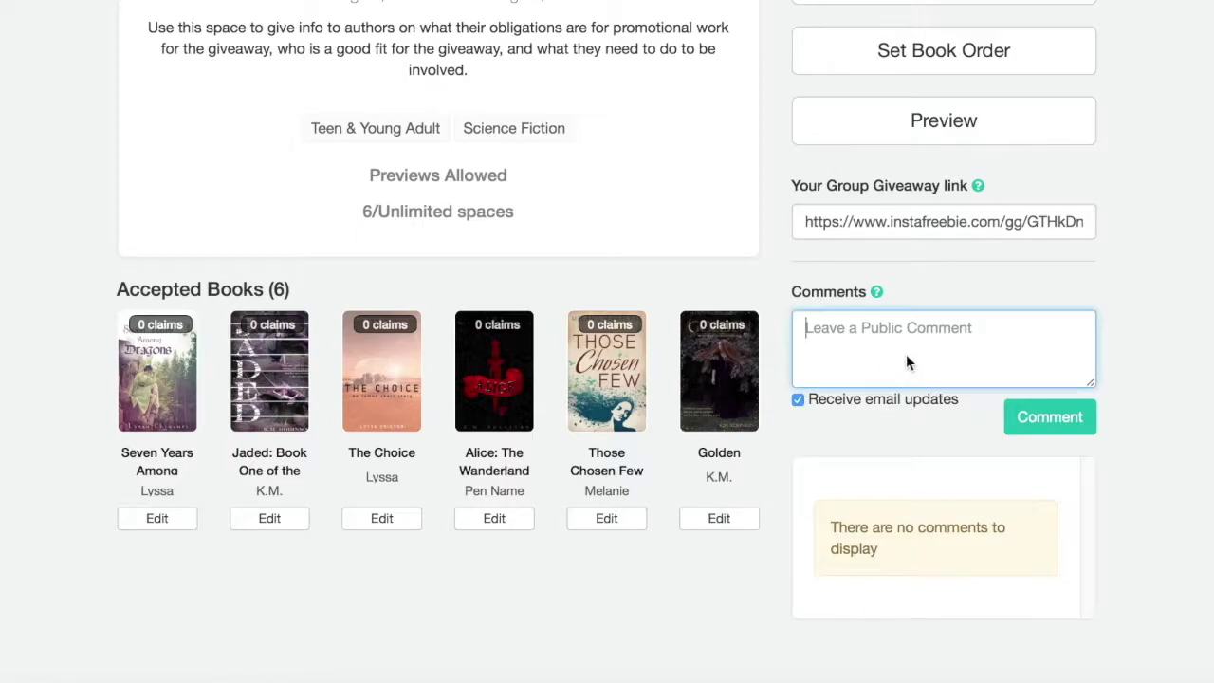
{"action": "scroll", "coordinate": [1206, 331], "scroll_direction": "up", "scroll_amount": 2}
{"action": "scroll", "coordinate": [1157, 348], "scroll_direction": "up", "scroll_amount": 1}
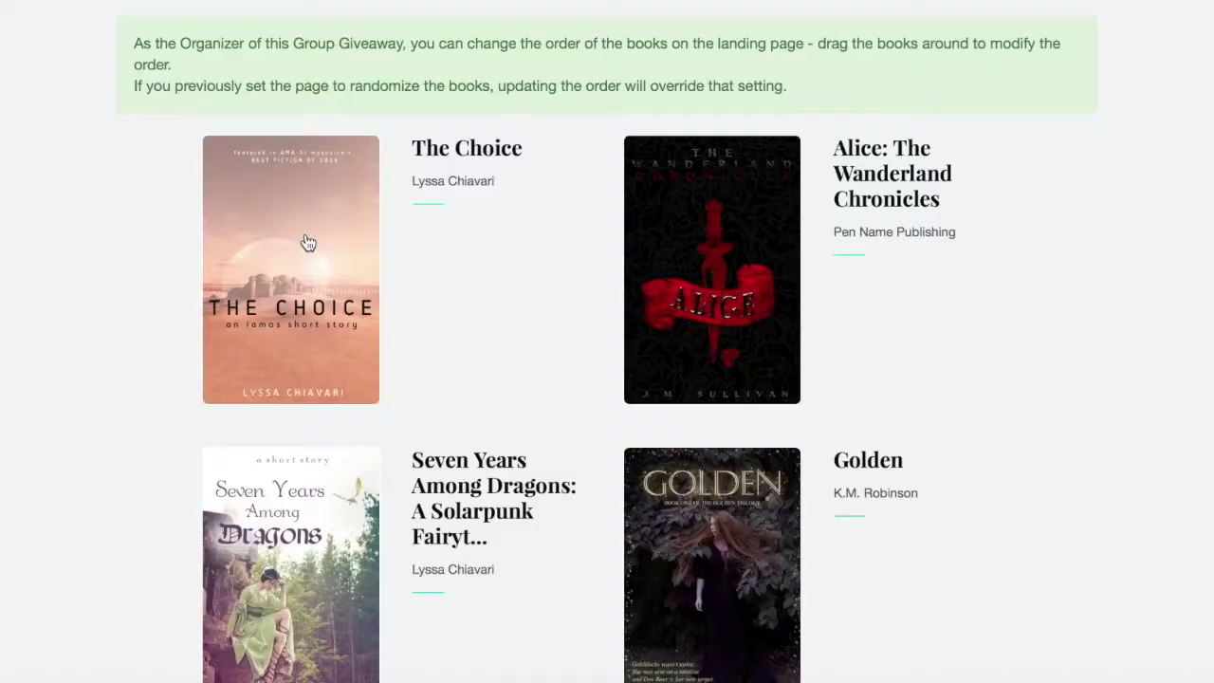
{"action": "left_click_drag", "start_coordinate": [307, 244], "coordinate": [923, 252]}
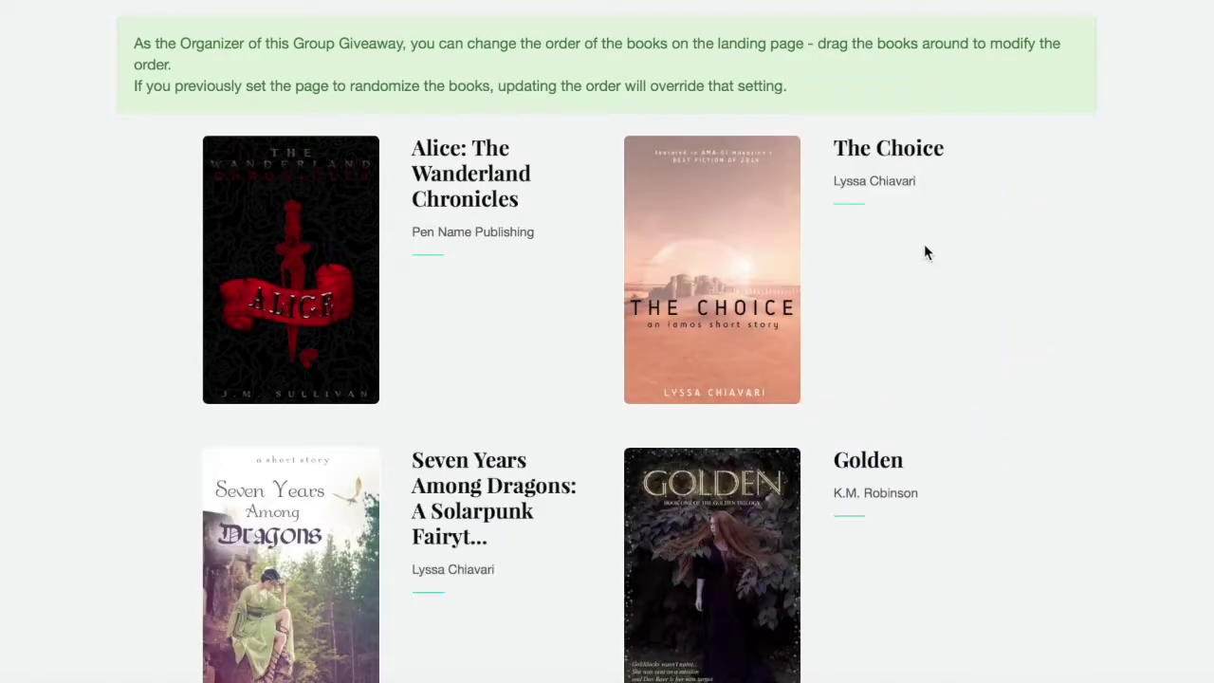
{"action": "left_click_drag", "start_coordinate": [728, 598], "coordinate": [312, 266]}
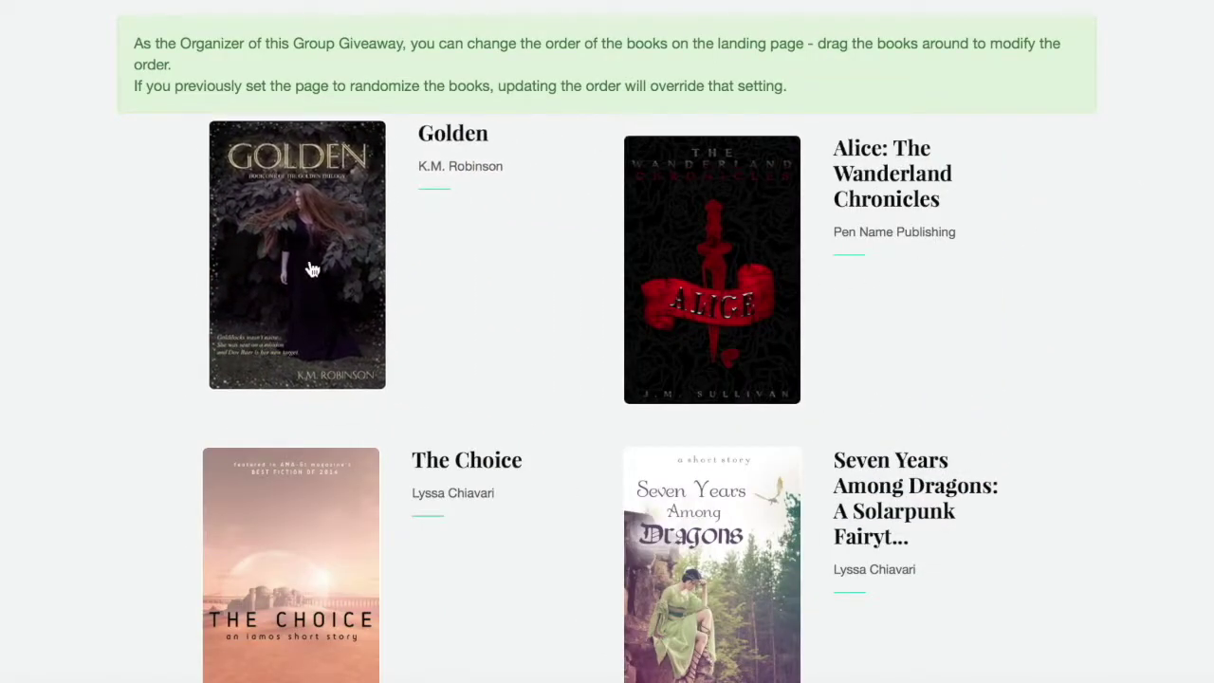
{"action": "left_click_drag", "start_coordinate": [731, 271], "coordinate": [327, 488]}
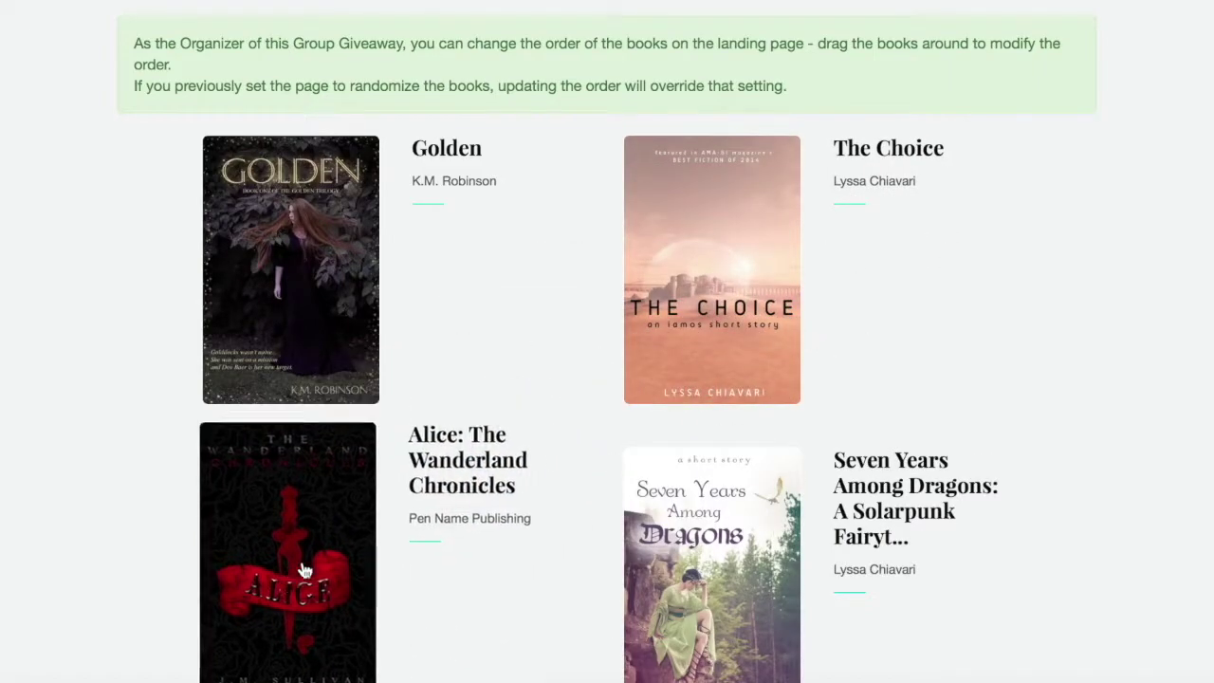
{"action": "scroll", "coordinate": [327, 540], "scroll_direction": "down", "scroll_amount": 5}
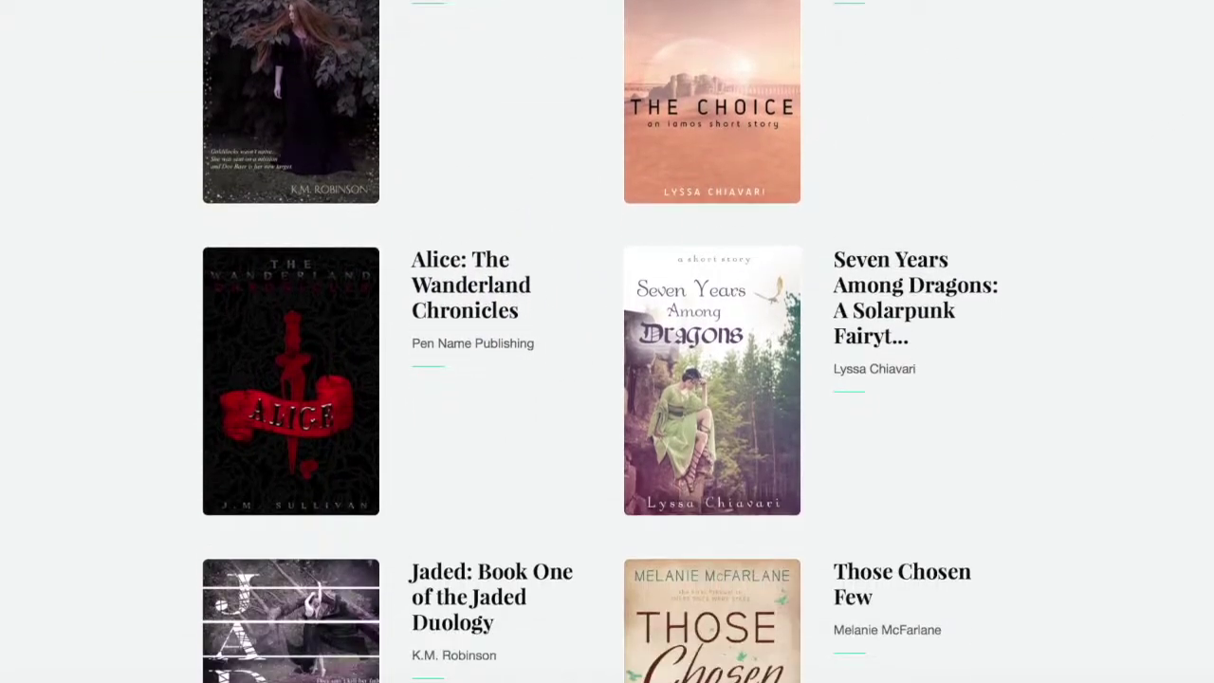
{"action": "left_click_drag", "start_coordinate": [321, 543], "coordinate": [804, 252]}
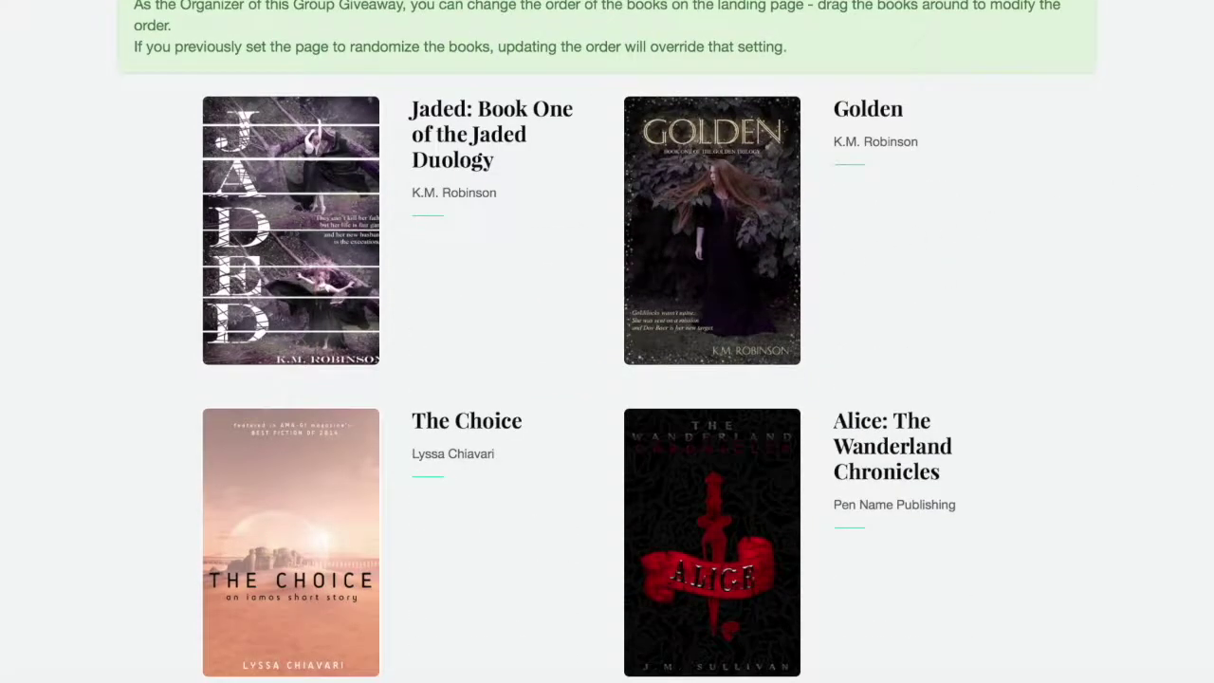
Move Those Chosen Few ahead of Alice: The Wanderland Chronicles and Seven Years Among Dragons ahead of The Choice.
{"action": "scroll", "coordinate": [1003, 305], "scroll_direction": "down", "scroll_amount": 3}
{"action": "left_click_drag", "start_coordinate": [728, 657], "coordinate": [790, 347]}
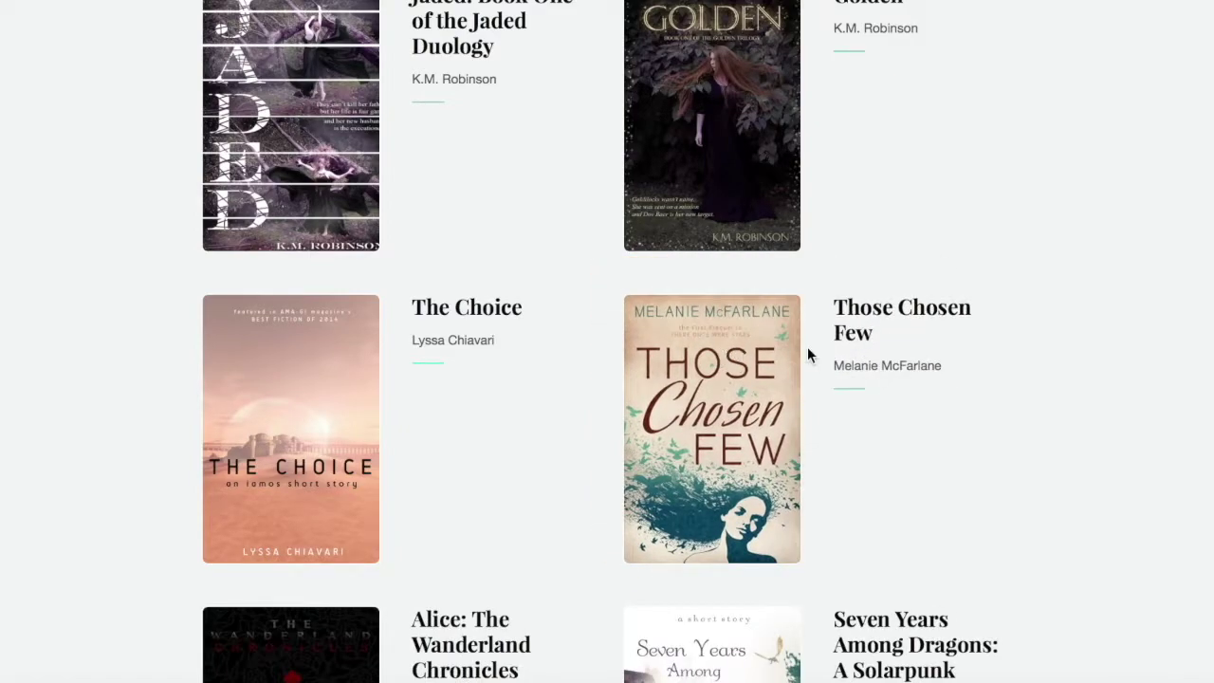
{"action": "scroll", "coordinate": [1196, 228], "scroll_direction": "down", "scroll_amount": 1}
{"action": "scroll", "coordinate": [1203, 344], "scroll_direction": "down", "scroll_amount": 5}
{"action": "left_click_drag", "start_coordinate": [723, 478], "coordinate": [365, 227]}
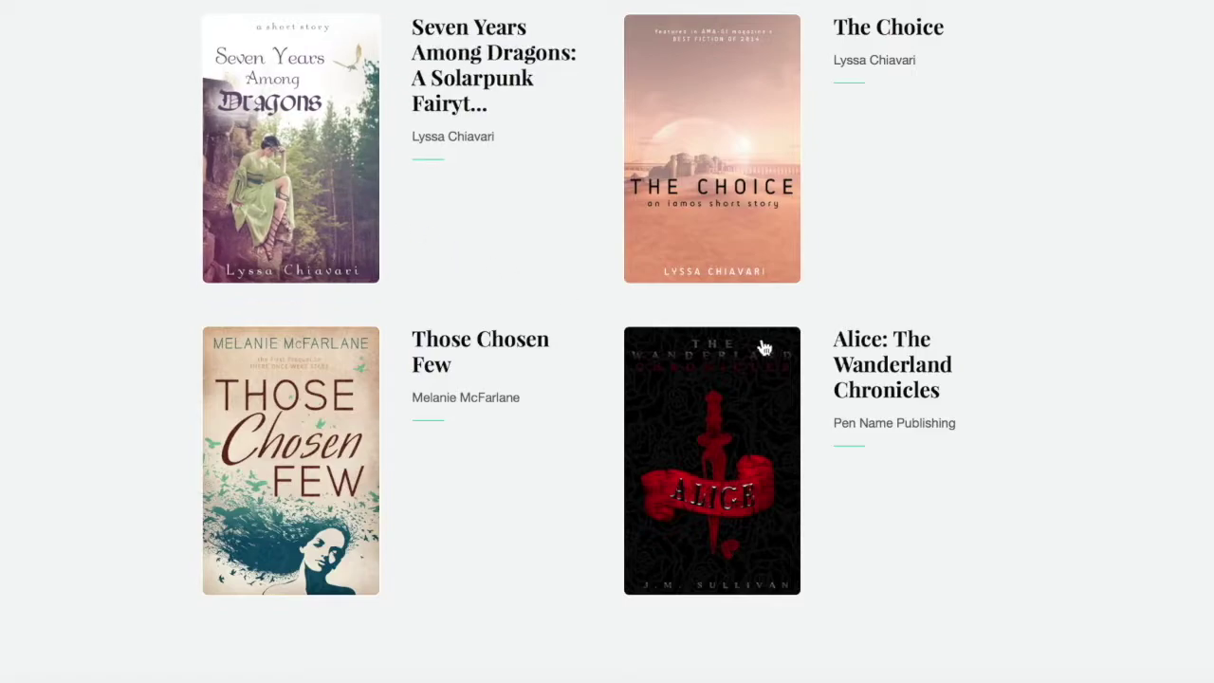
Put Golden ahead of Jaded in the giveaway's book order and look over the full arrangement.
{"action": "scroll", "coordinate": [1200, 352], "scroll_direction": "up", "scroll_amount": 2}
{"action": "scroll", "coordinate": [607, 342], "scroll_direction": "up", "scroll_amount": 5}
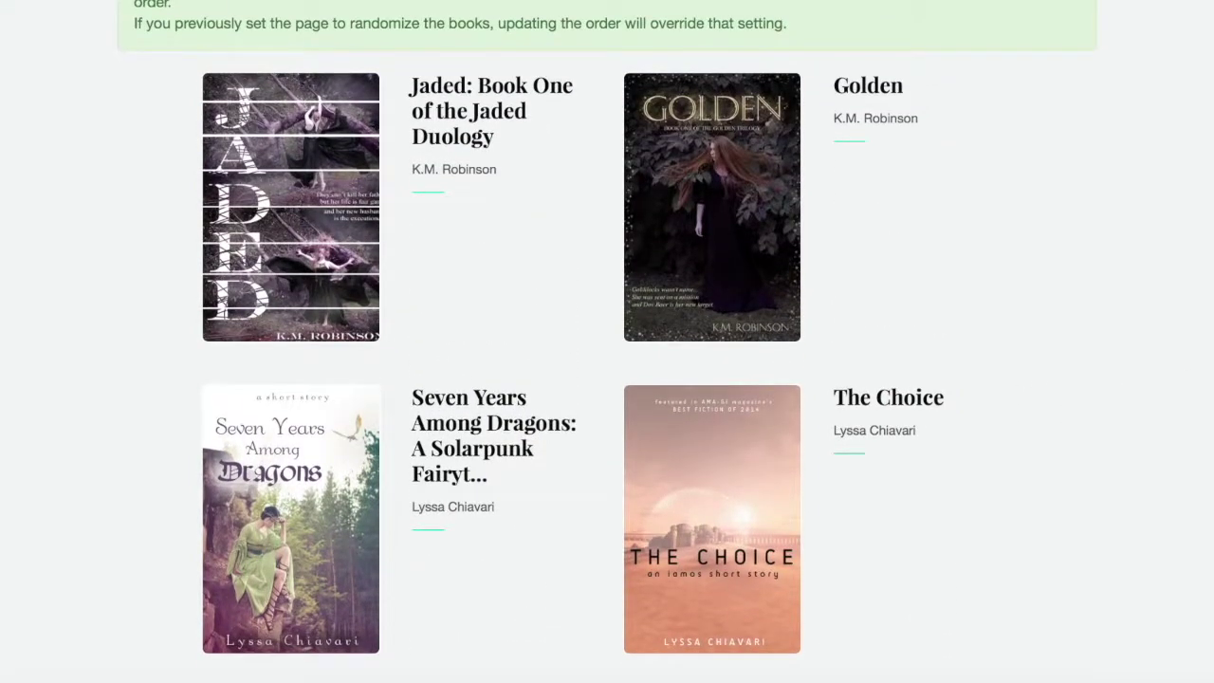
{"action": "scroll", "coordinate": [606, 341], "scroll_direction": "down", "scroll_amount": 2}
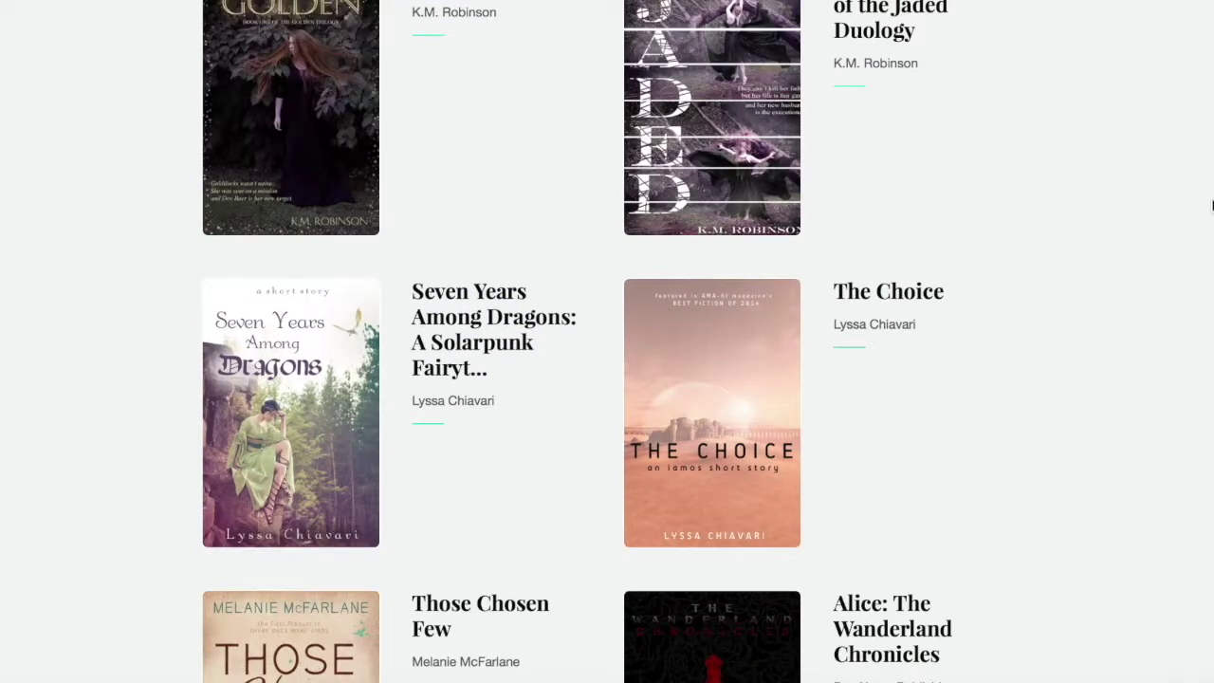
{"action": "scroll", "coordinate": [1208, 205], "scroll_direction": "down", "scroll_amount": 3}
{"action": "scroll", "coordinate": [1209, 371], "scroll_direction": "down", "scroll_amount": 5}
{"action": "scroll", "coordinate": [1210, 371], "scroll_direction": "up", "scroll_amount": 10}
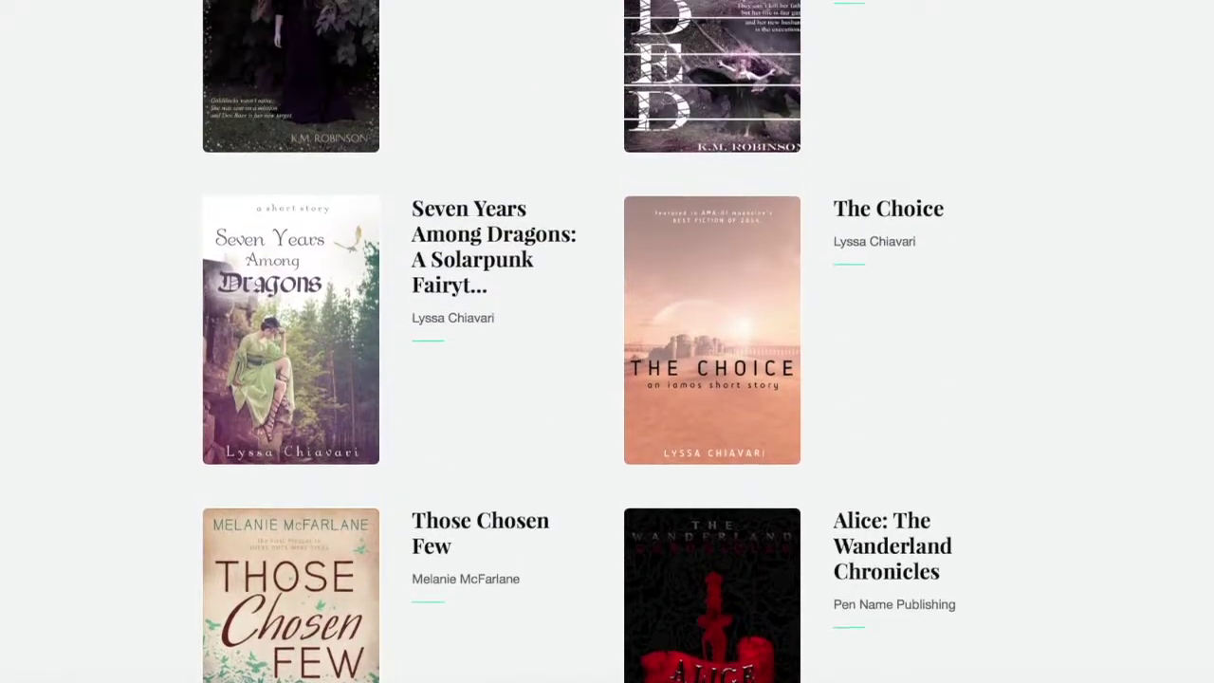
{"action": "scroll", "coordinate": [607, 341], "scroll_direction": "up", "scroll_amount": 3}
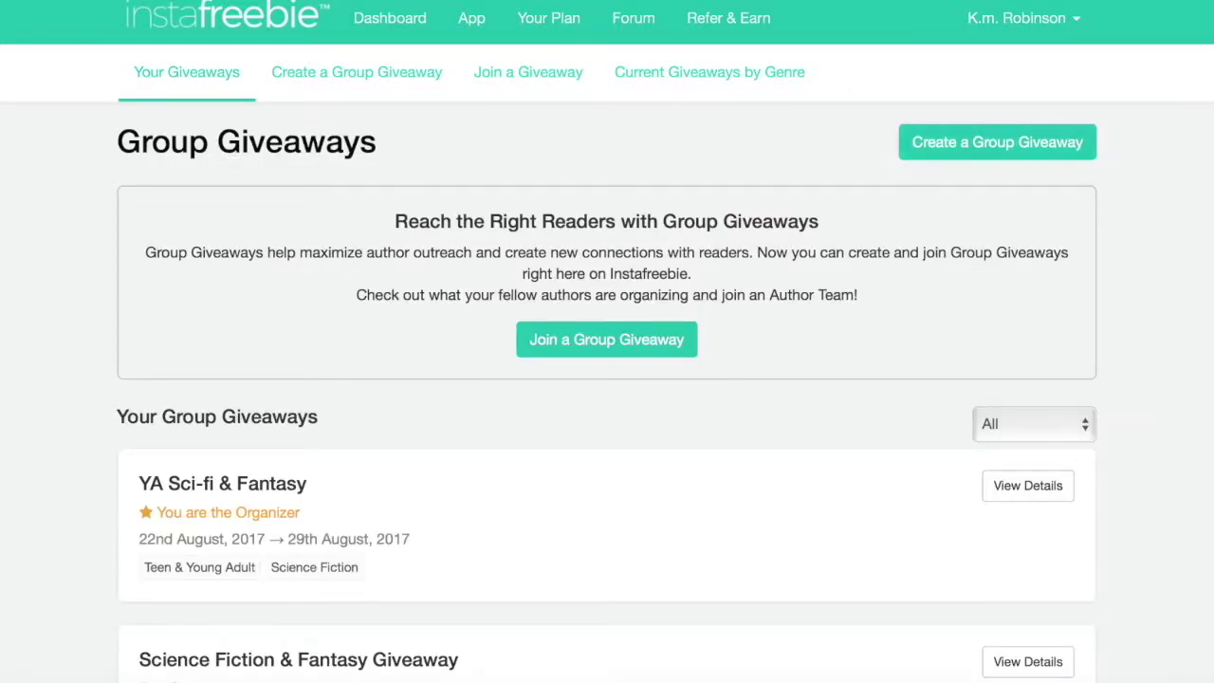
Choose Jaded: Book One of the Jaded Duology for joining a group giveaway and look through the matching giveaways.
{"action": "scroll", "coordinate": [664, 356], "scroll_direction": "down", "scroll_amount": 3}
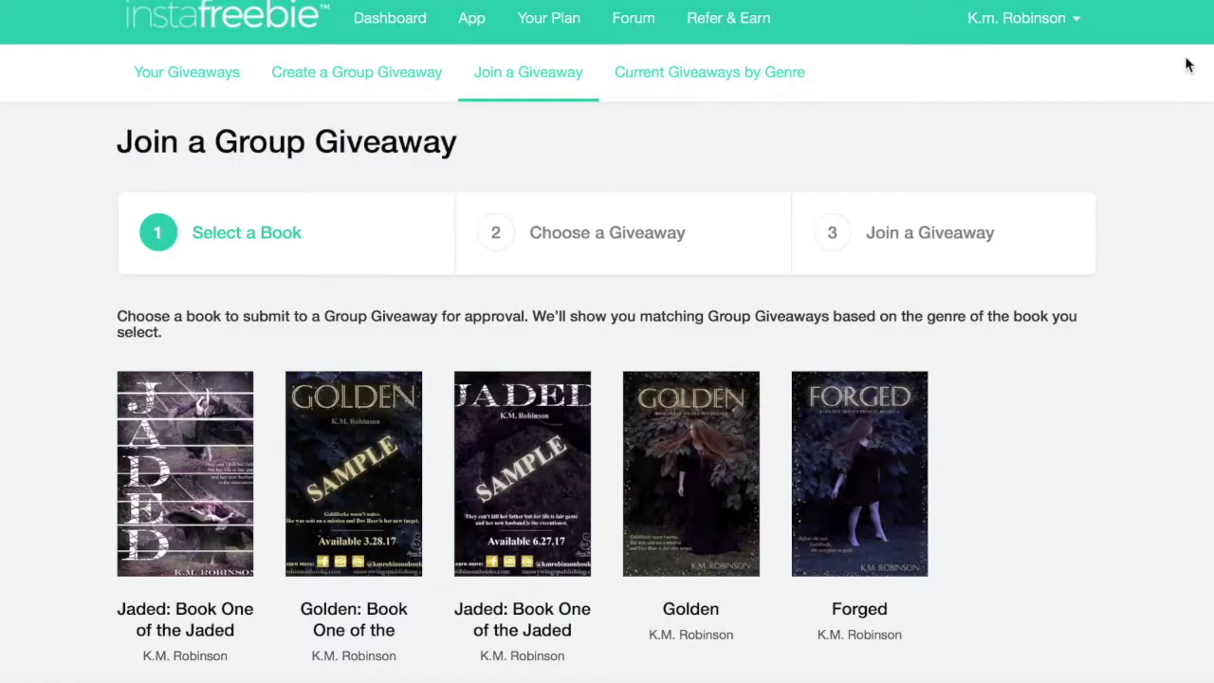
{"action": "scroll", "coordinate": [1207, 166], "scroll_direction": "down", "scroll_amount": 3}
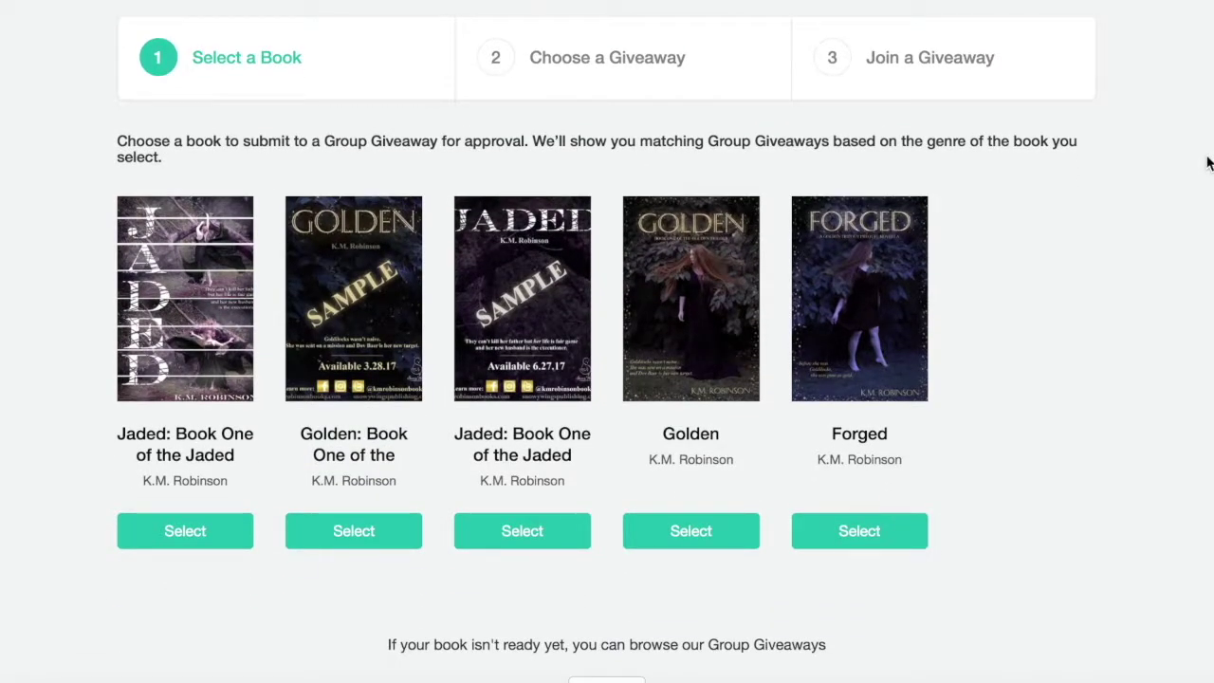
{"action": "left_click", "coordinate": [179, 535]}
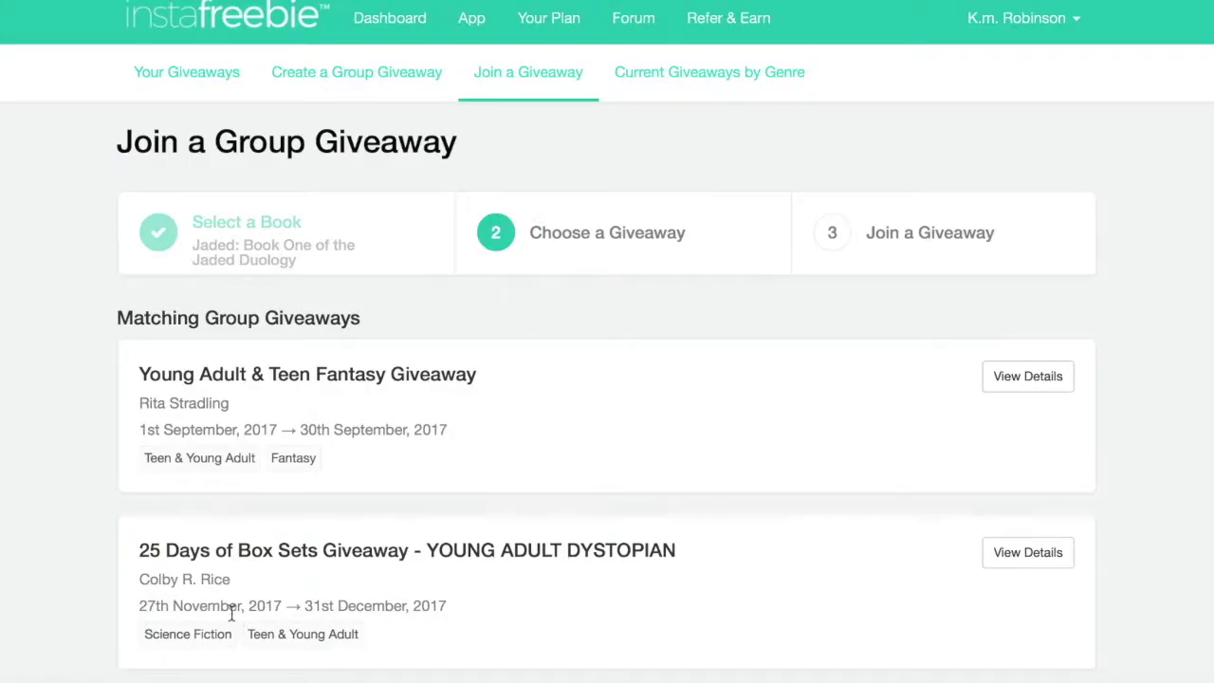
{"action": "scroll", "coordinate": [1205, 175], "scroll_direction": "down", "scroll_amount": 3}
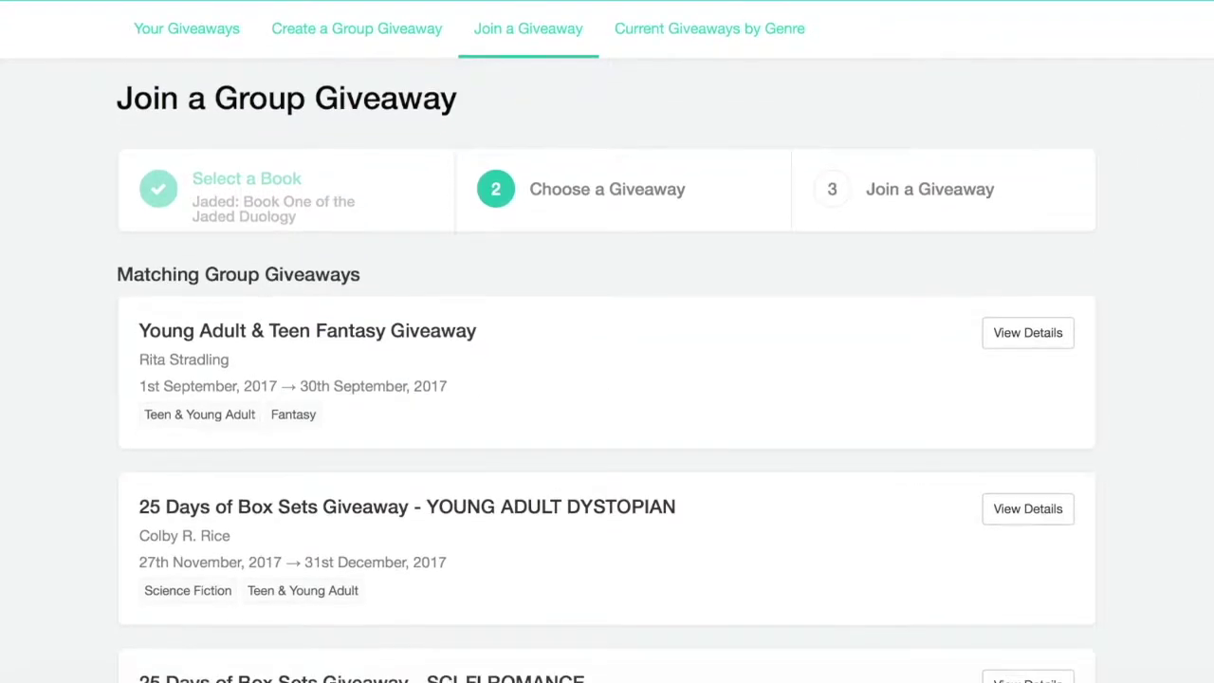
{"action": "scroll", "coordinate": [1202, 180], "scroll_direction": "down", "scroll_amount": 1}
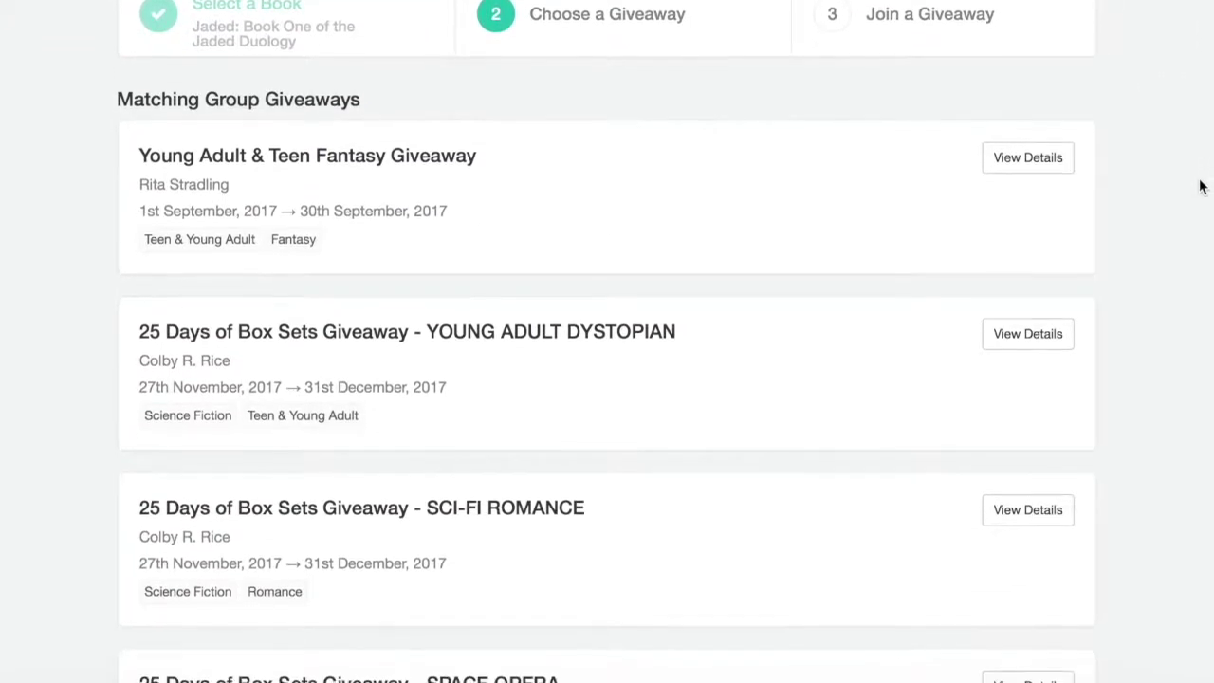
{"action": "scroll", "coordinate": [1200, 199], "scroll_direction": "down", "scroll_amount": 2}
{"action": "scroll", "coordinate": [1185, 252], "scroll_direction": "down", "scroll_amount": 7}
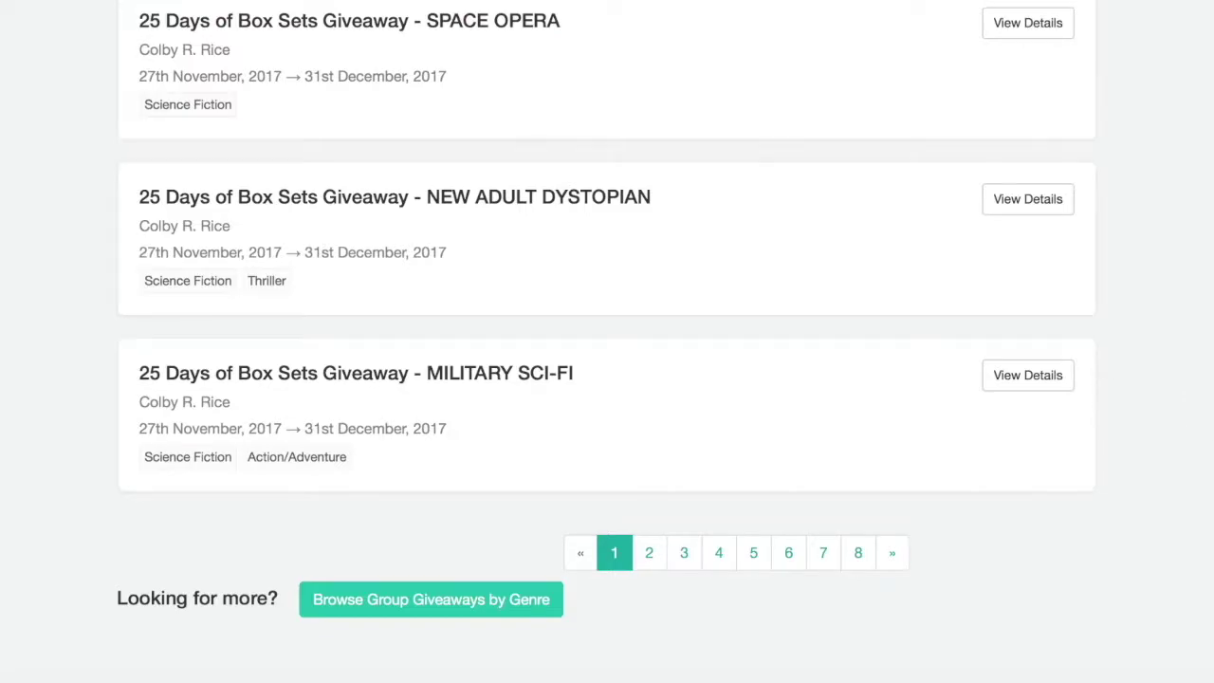
{"action": "scroll", "coordinate": [607, 341], "scroll_direction": "up", "scroll_amount": 10}
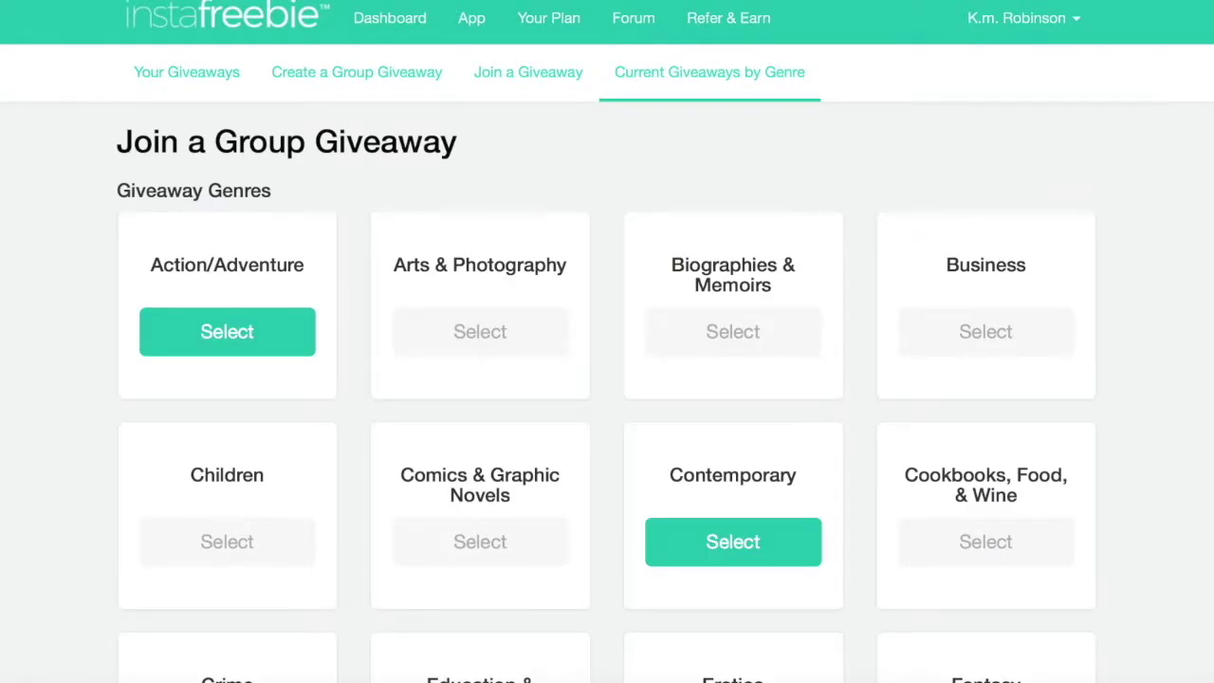
Browse the current group giveaways by genre and view the Teen & Young Adult ones.
{"action": "scroll", "coordinate": [606, 342], "scroll_direction": "down", "scroll_amount": 5}
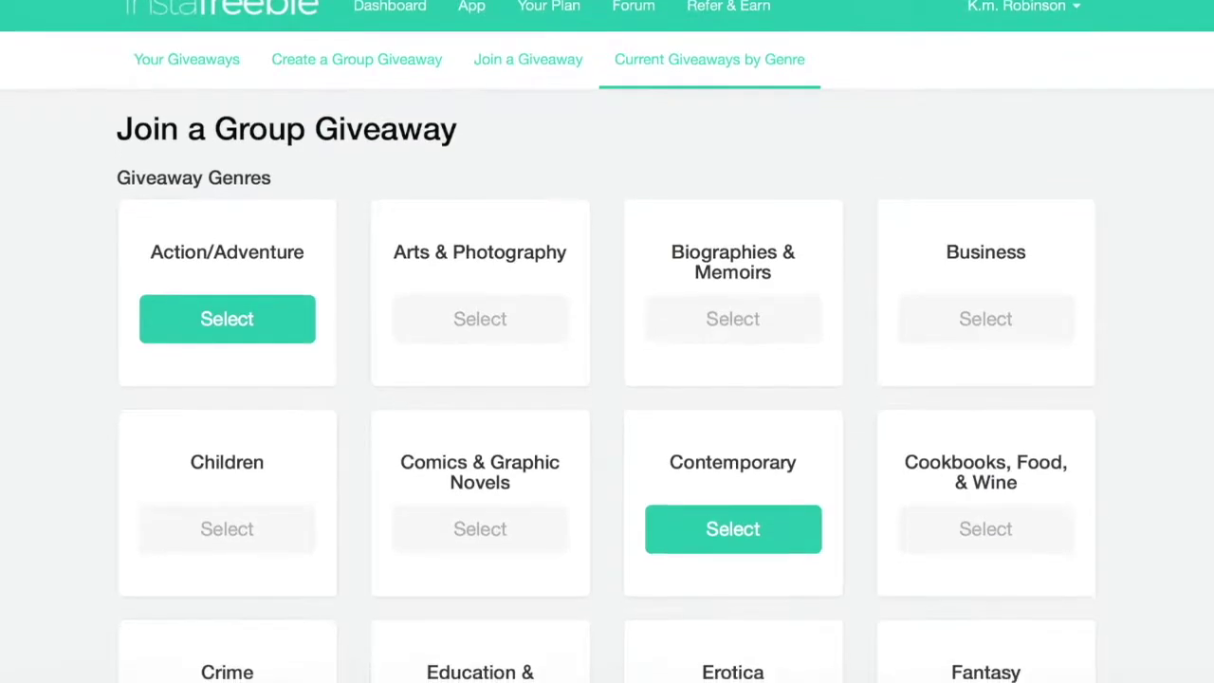
{"action": "scroll", "coordinate": [1200, 243], "scroll_direction": "down", "scroll_amount": 9}
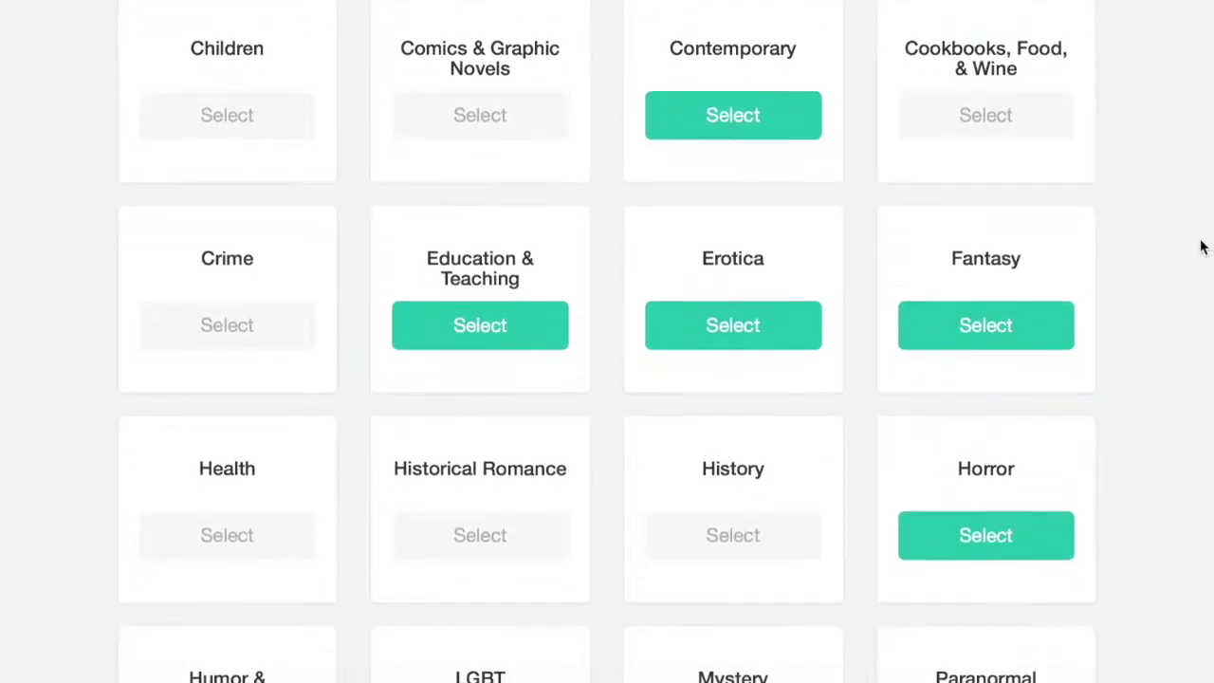
{"action": "scroll", "coordinate": [1158, 393], "scroll_direction": "down", "scroll_amount": 3}
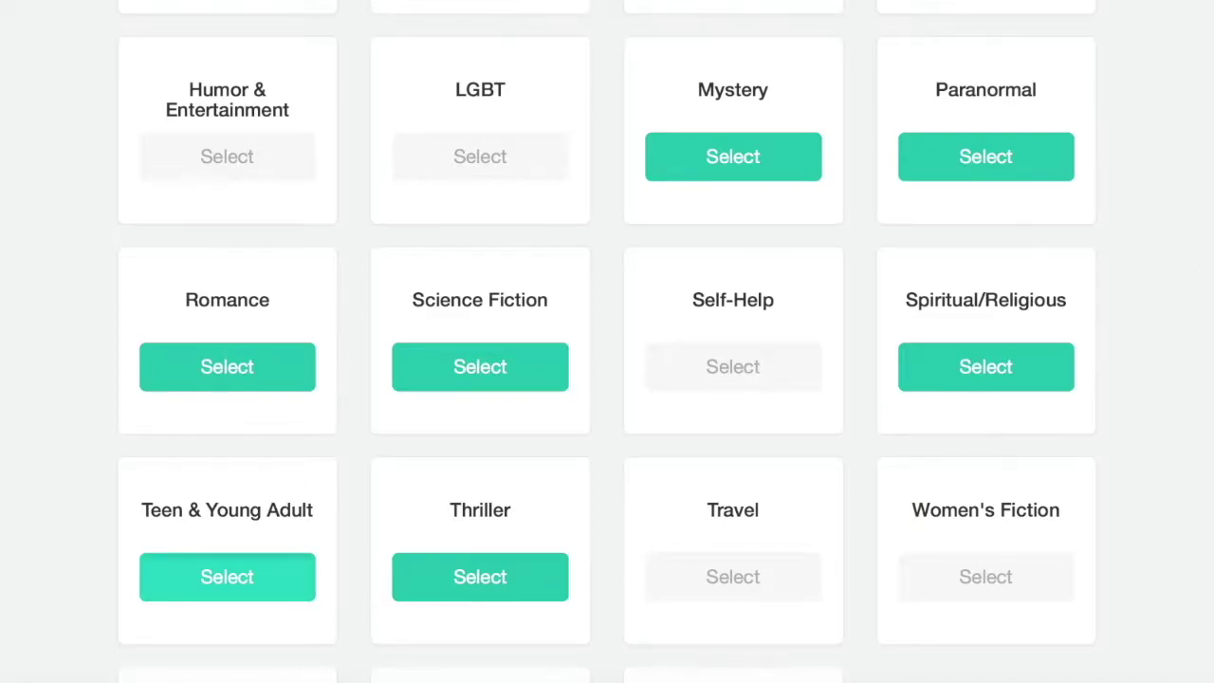
{"action": "left_click", "coordinate": [226, 577]}
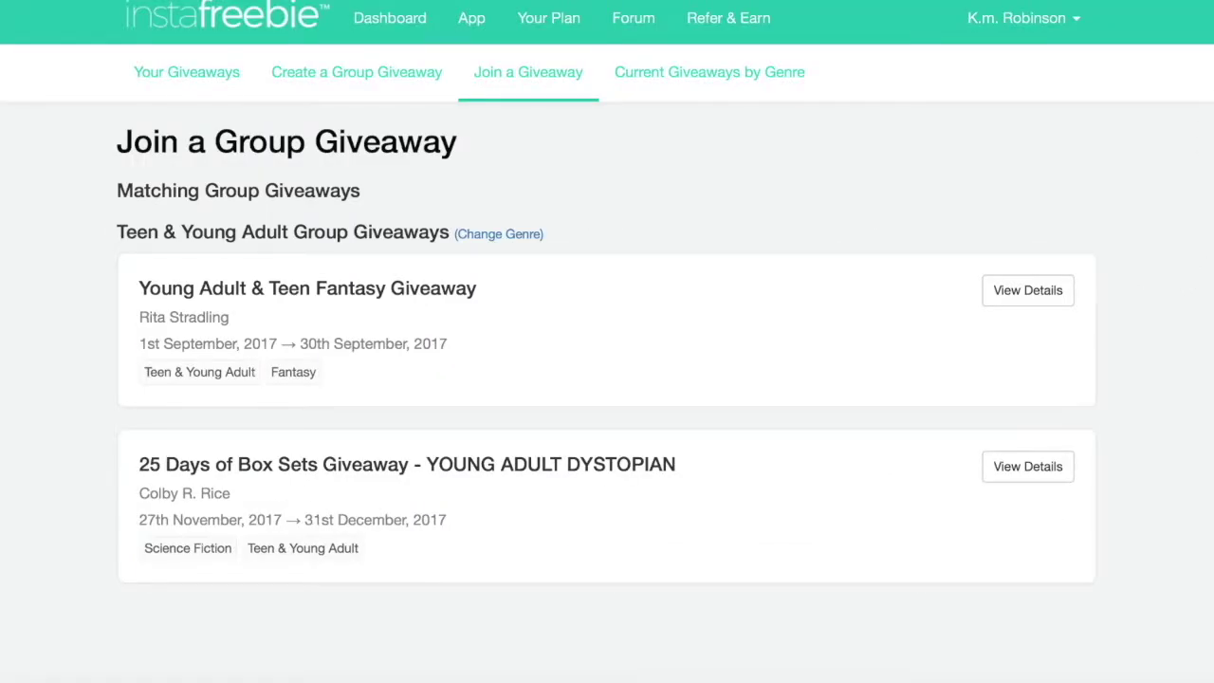
{"action": "scroll", "coordinate": [1212, 161], "scroll_direction": "down", "scroll_amount": 2}
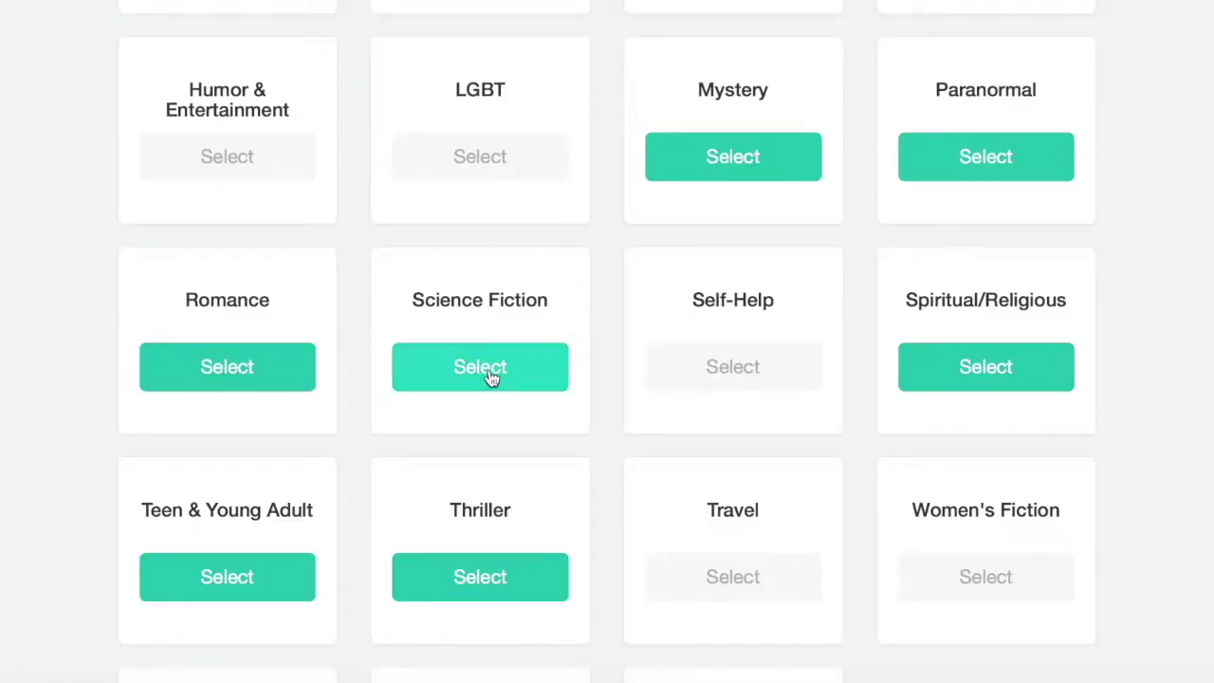
View the Science Fiction group giveaways and look through the whole list.
{"action": "left_click", "coordinate": [490, 376]}
{"action": "scroll", "coordinate": [1195, 161], "scroll_direction": "down", "scroll_amount": 10}
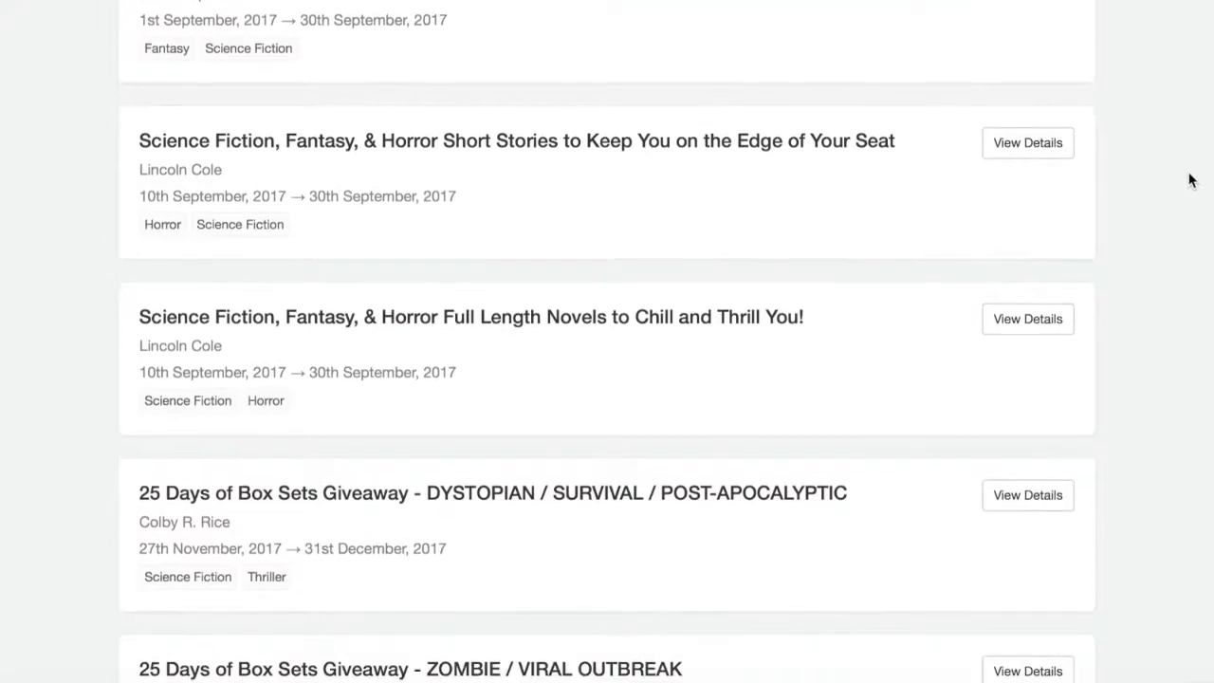
{"action": "scroll", "coordinate": [1165, 231], "scroll_direction": "down", "scroll_amount": 17}
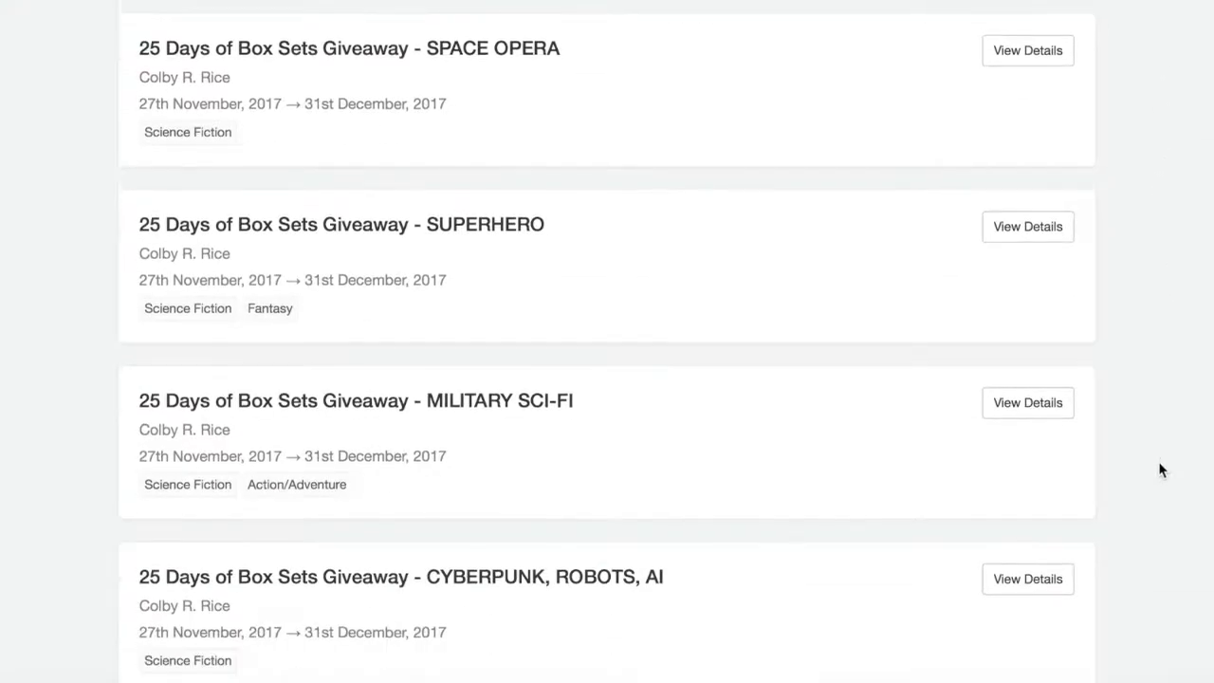
{"action": "scroll", "coordinate": [1154, 559], "scroll_direction": "down", "scroll_amount": 5}
{"action": "scroll", "coordinate": [1176, 427], "scroll_direction": "up", "scroll_amount": 20}
{"action": "scroll", "coordinate": [1193, 254], "scroll_direction": "up", "scroll_amount": 10}
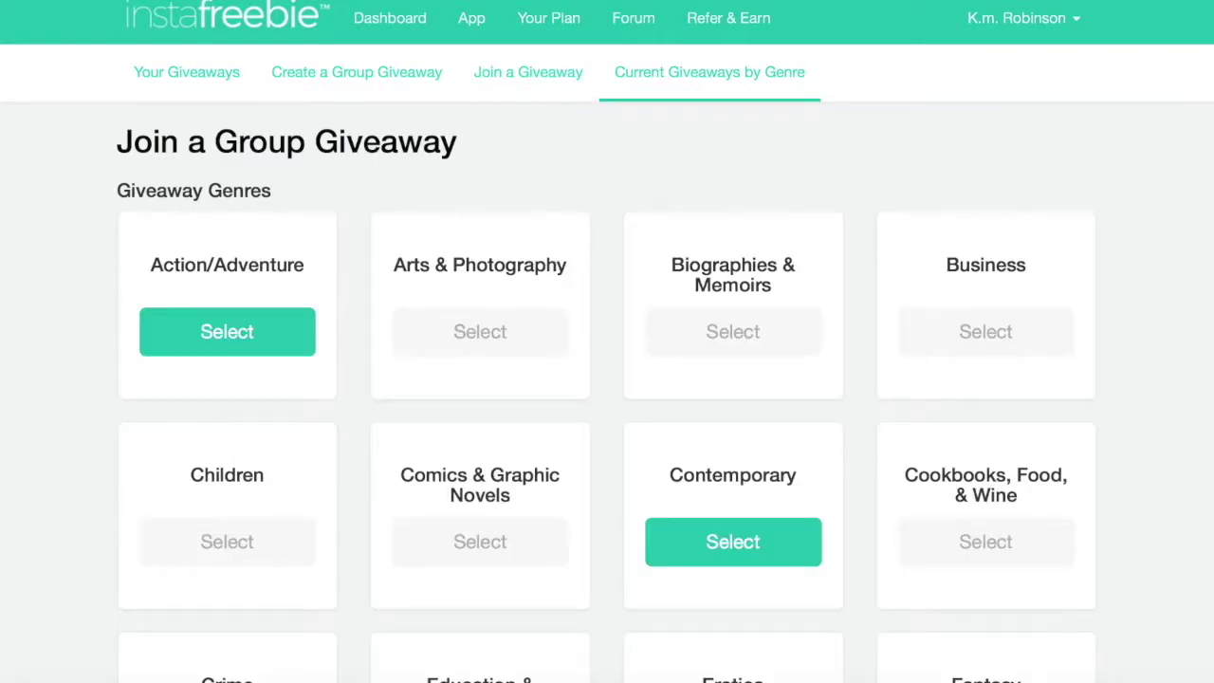
View the Contemporary group giveaways from the genre overview, then return to your own giveaways.
{"action": "scroll", "coordinate": [1171, 266], "scroll_direction": "down", "scroll_amount": 5}
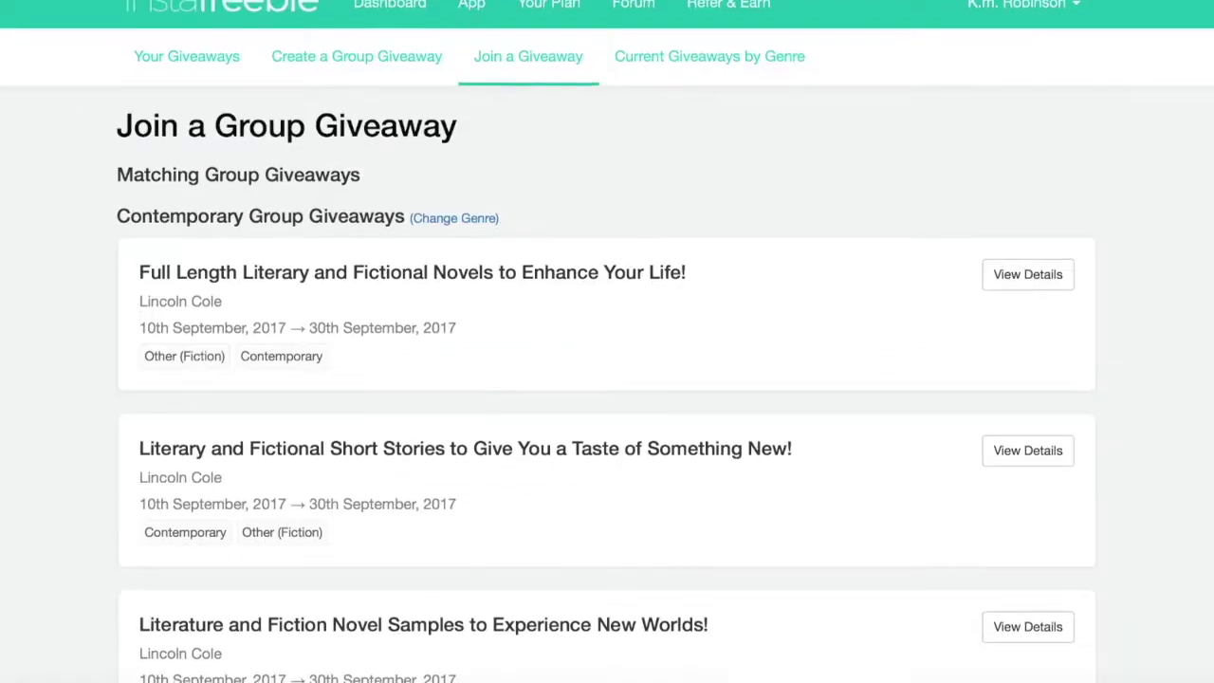
{"action": "scroll", "coordinate": [607, 379], "scroll_direction": "down", "scroll_amount": 1}
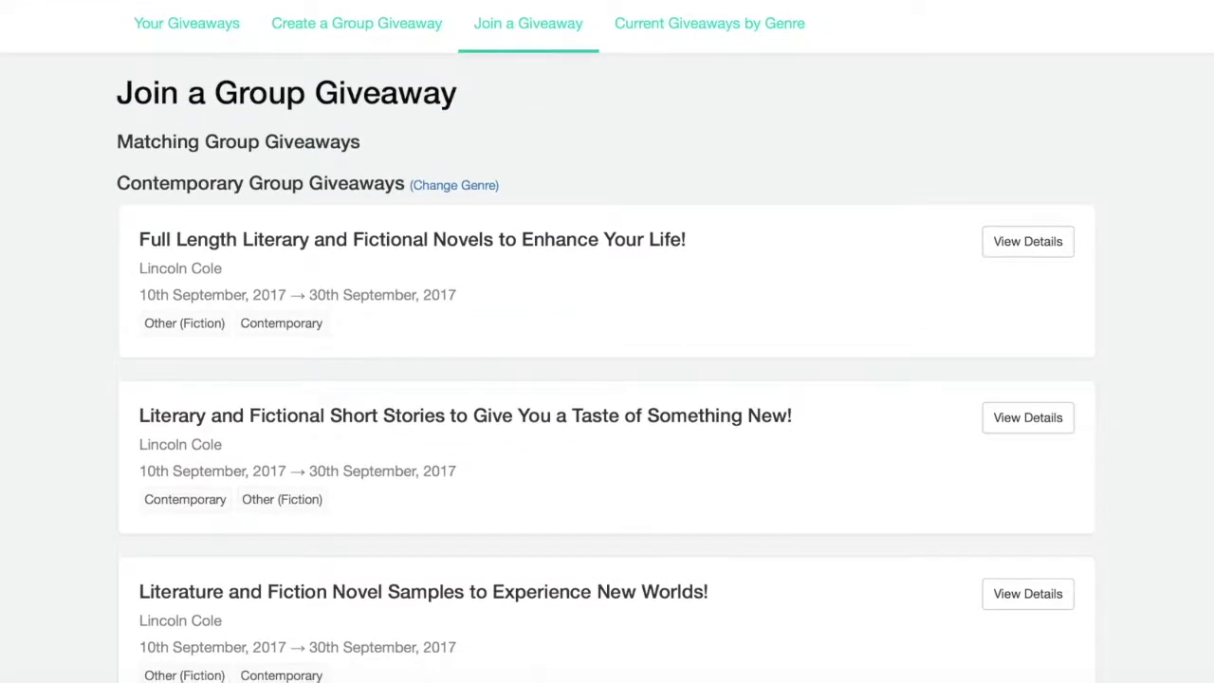
{"action": "scroll", "coordinate": [1192, 217], "scroll_direction": "down", "scroll_amount": 3}
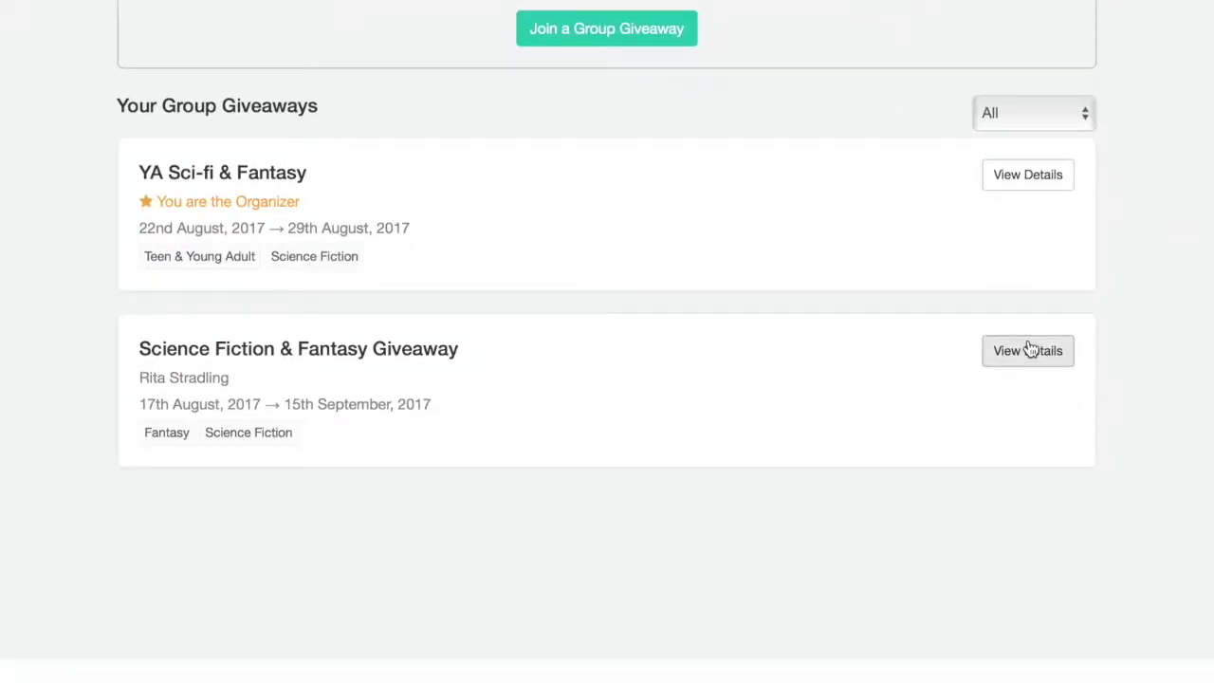
Open the details of the Science Fiction & Fantasy Giveaway and look through its accepted books and comments.
{"action": "left_click", "coordinate": [1028, 351]}
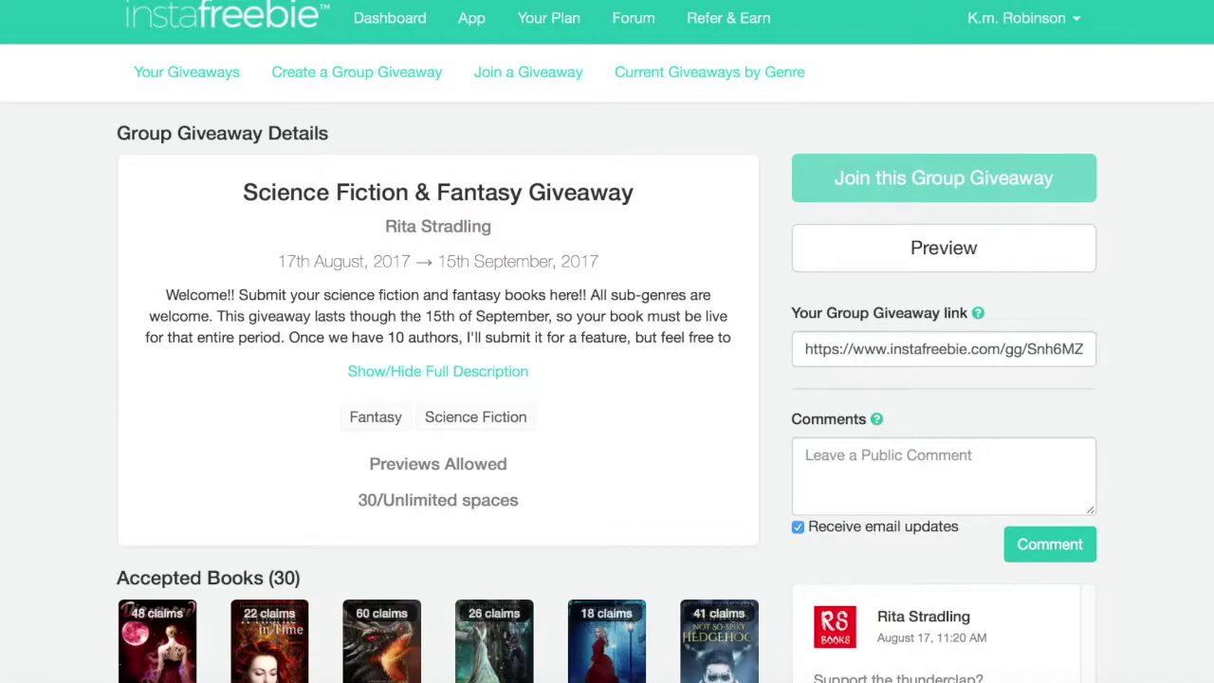
{"action": "scroll", "coordinate": [1209, 263], "scroll_direction": "down", "scroll_amount": 5}
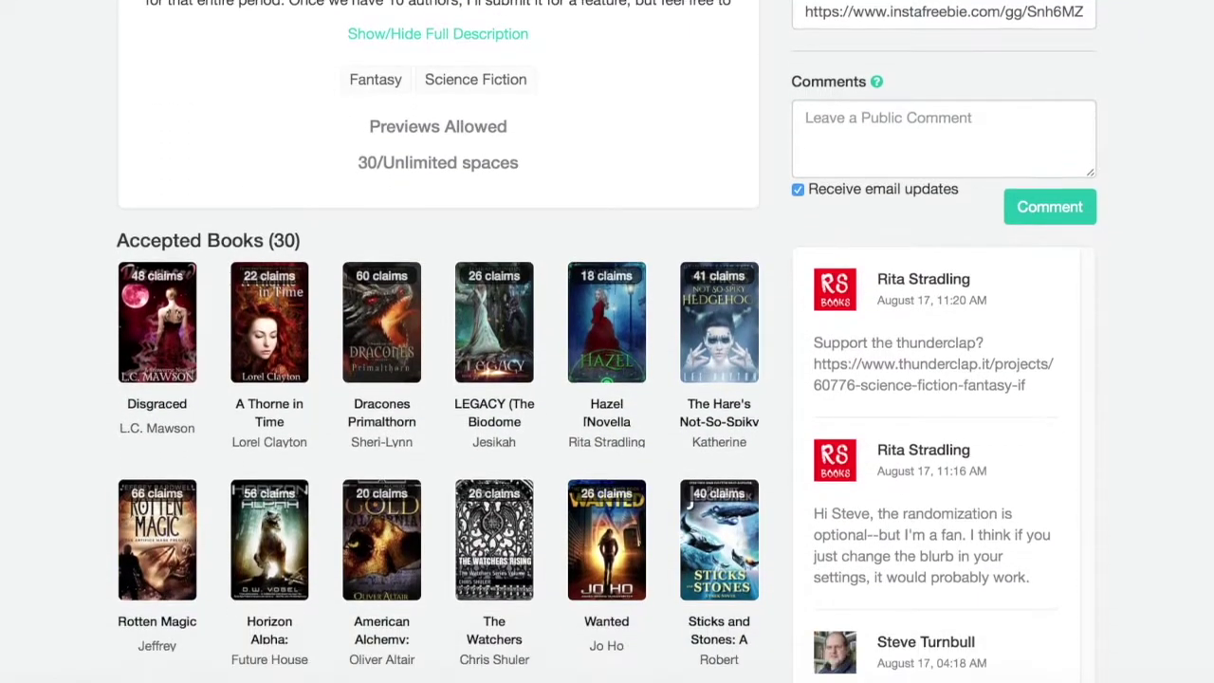
{"action": "scroll", "coordinate": [1208, 263], "scroll_direction": "down", "scroll_amount": 3}
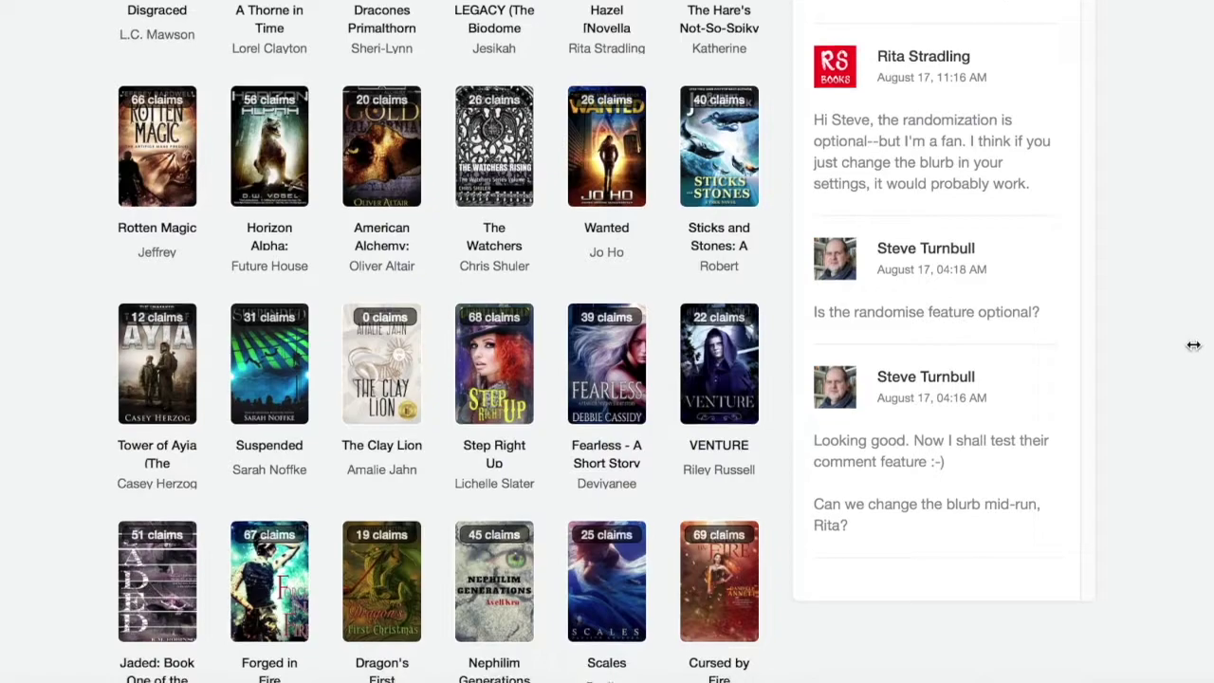
{"action": "scroll", "coordinate": [1192, 352], "scroll_direction": "down", "scroll_amount": 3}
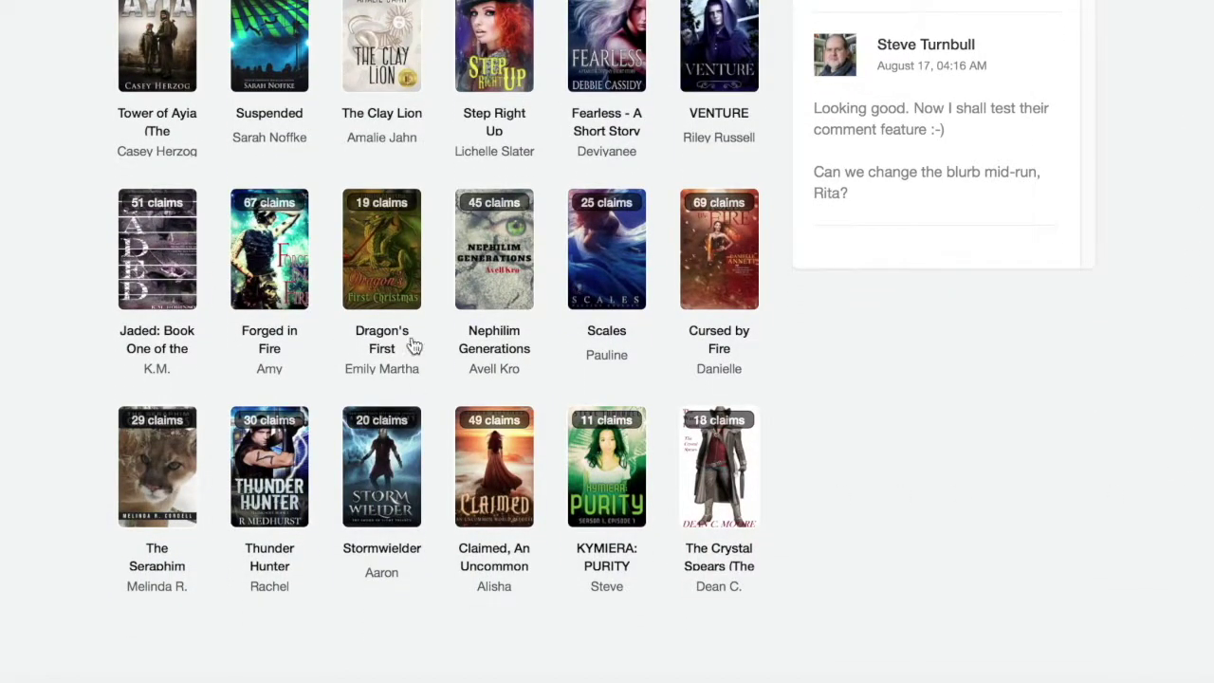
{"action": "scroll", "coordinate": [1181, 185], "scroll_direction": "up", "scroll_amount": 10}
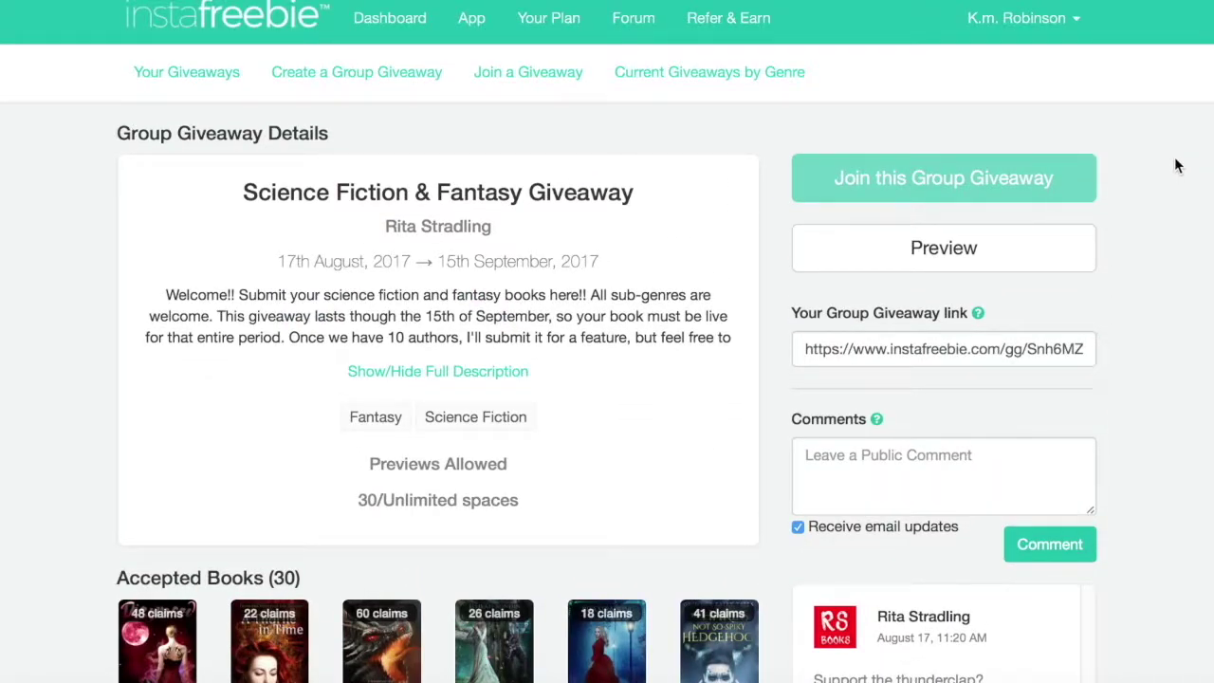
Highlight the personal group giveaway link of the Science Fiction & Fantasy Giveaway, deselect it and return to your giveaways list.
{"action": "left_click", "coordinate": [806, 352]}
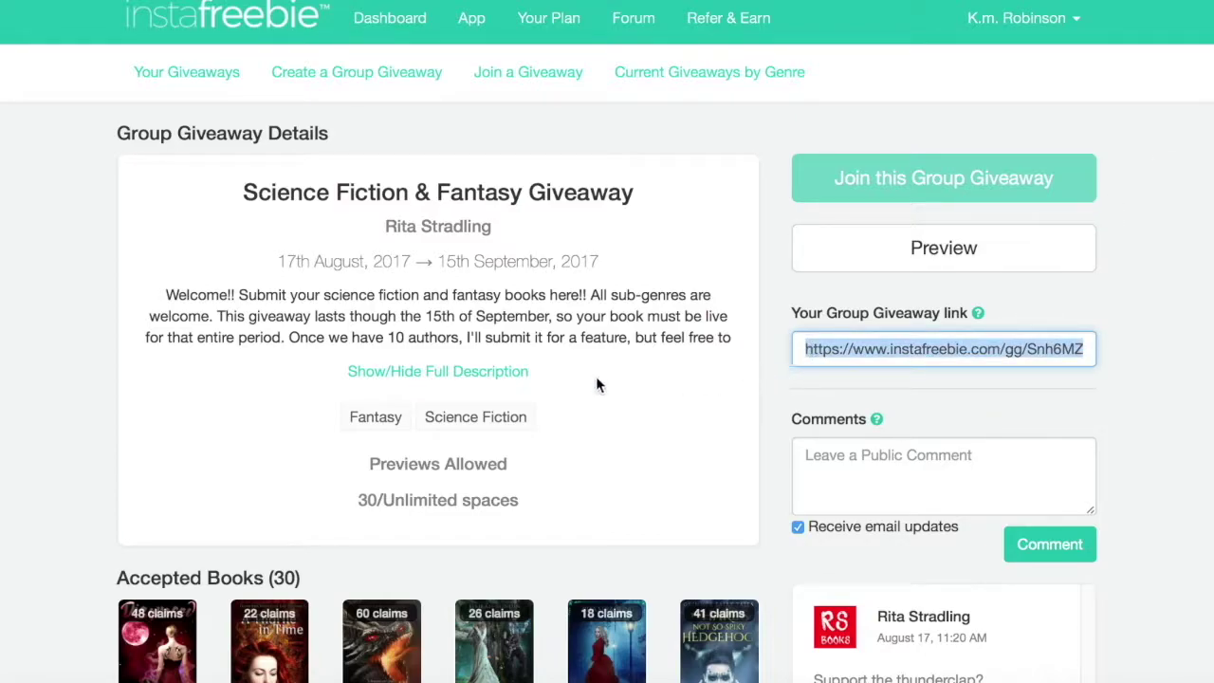
{"action": "left_click", "coordinate": [387, 280]}
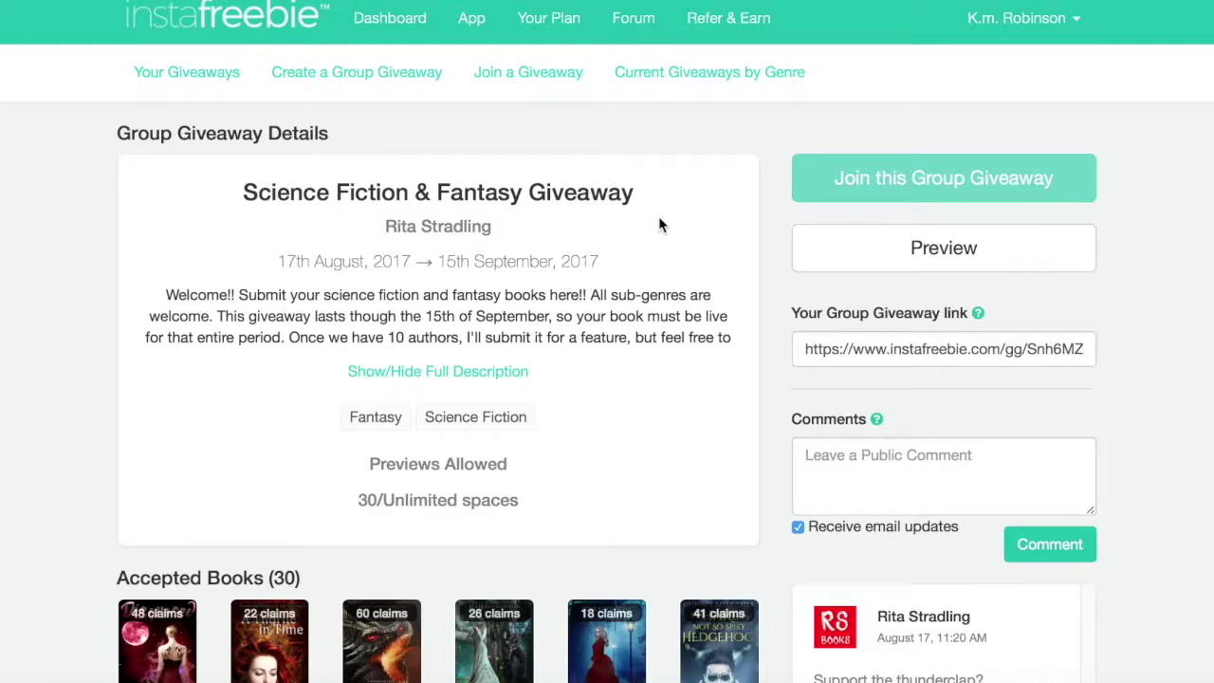
{"action": "key", "text": "alt+Left"}
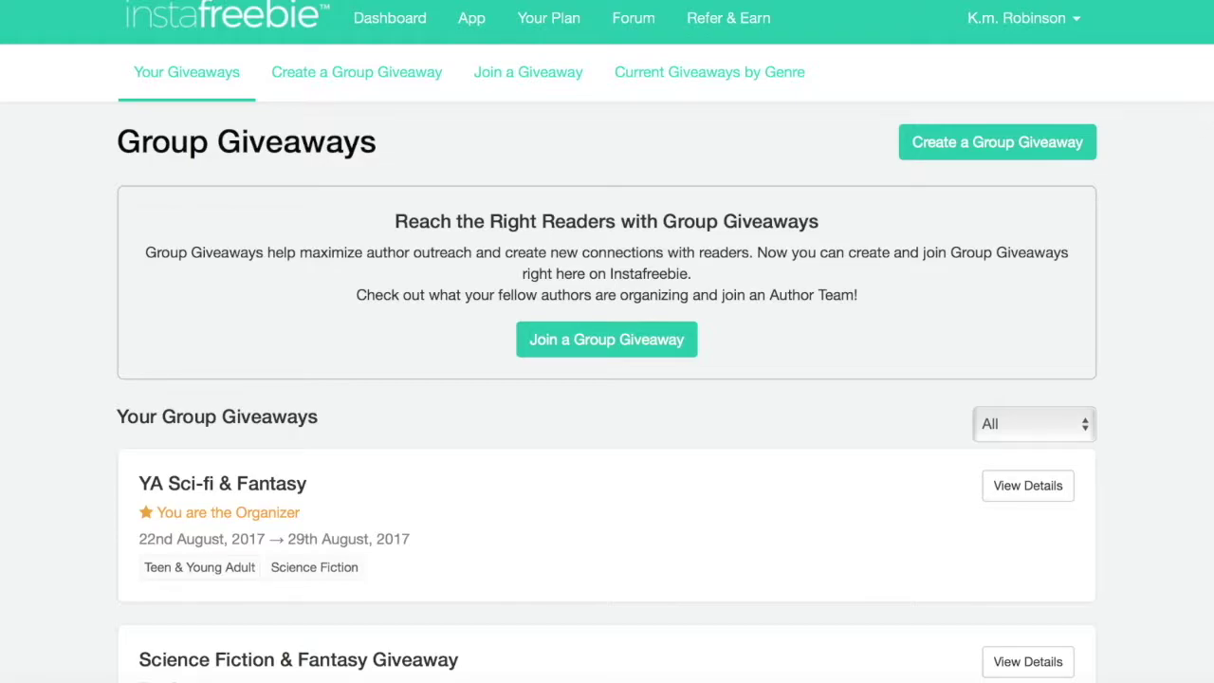
{"action": "scroll", "coordinate": [1208, 110], "scroll_direction": "down", "scroll_amount": 1}
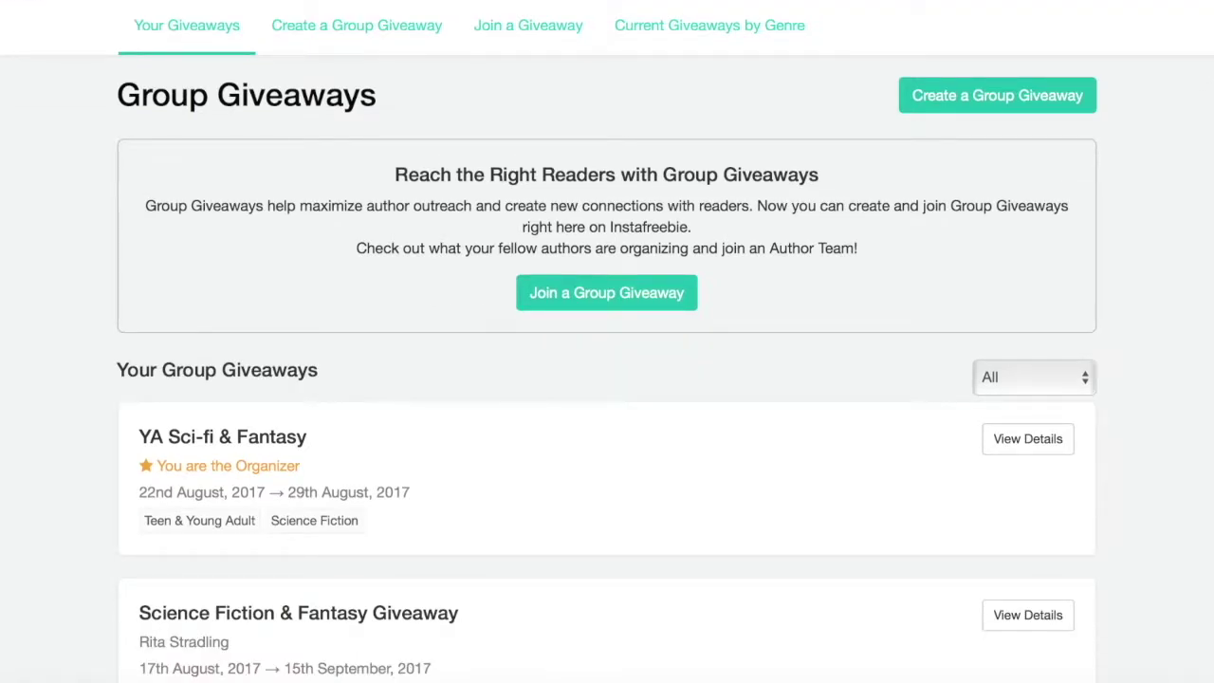